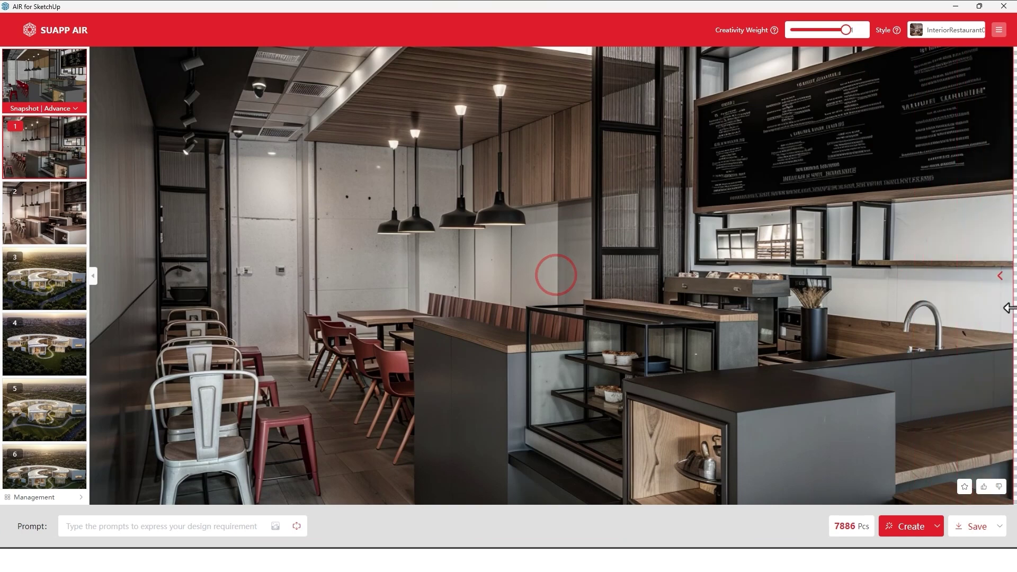
- Look through the video list on the Nice Tower YouTube channel
drag(556, 317, 1003, 313)
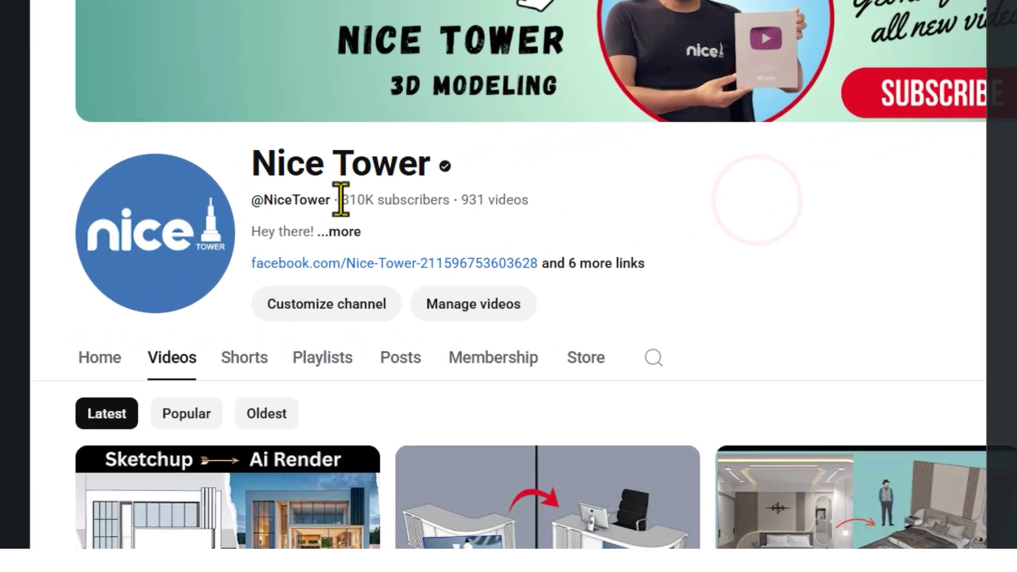
drag(240, 228, 285, 228)
drag(467, 187, 636, 197)
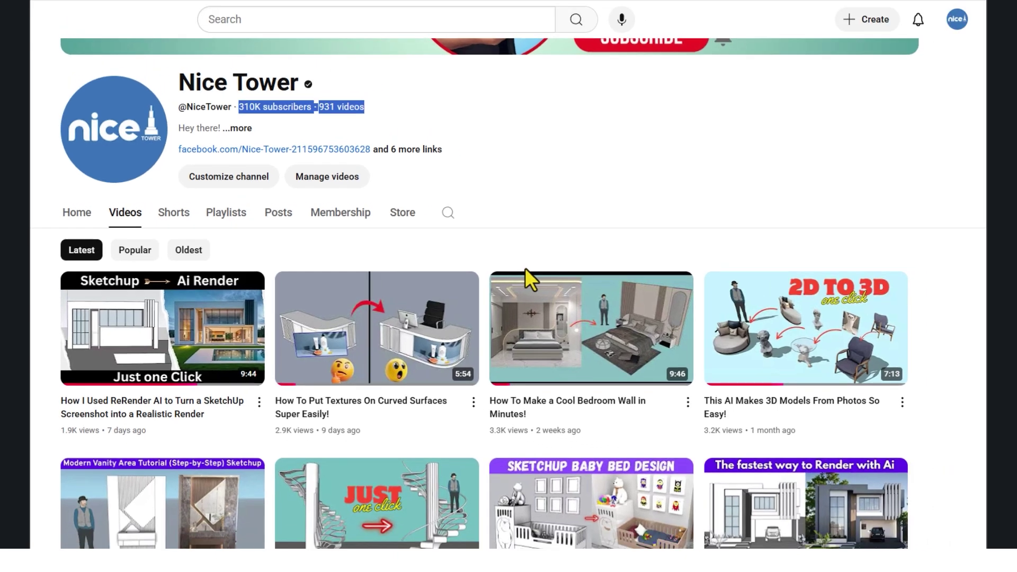
scroll(595, 295, down, 3)
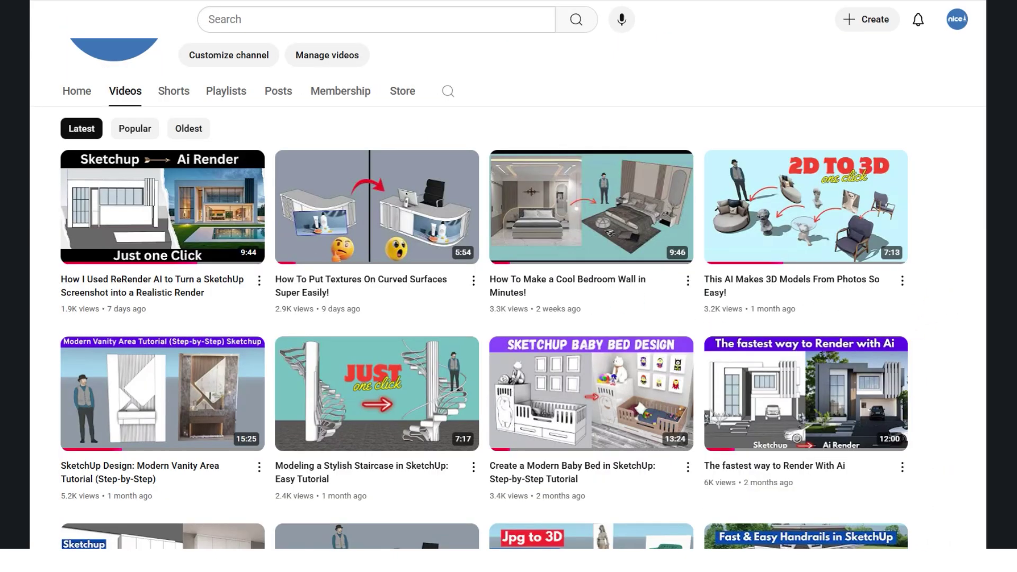
scroll(485, 294, down, 3)
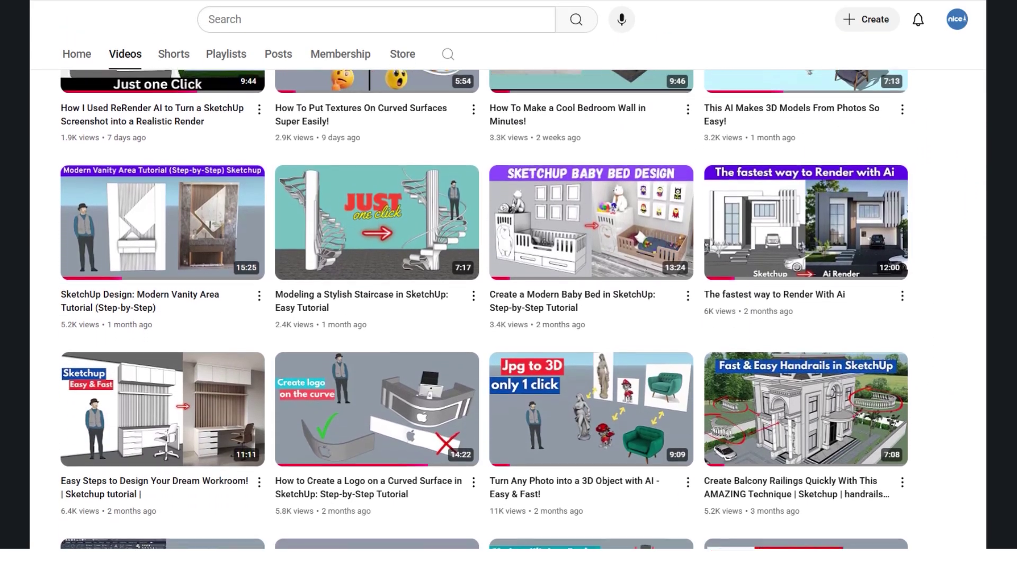
scroll(485, 294, down, 3)
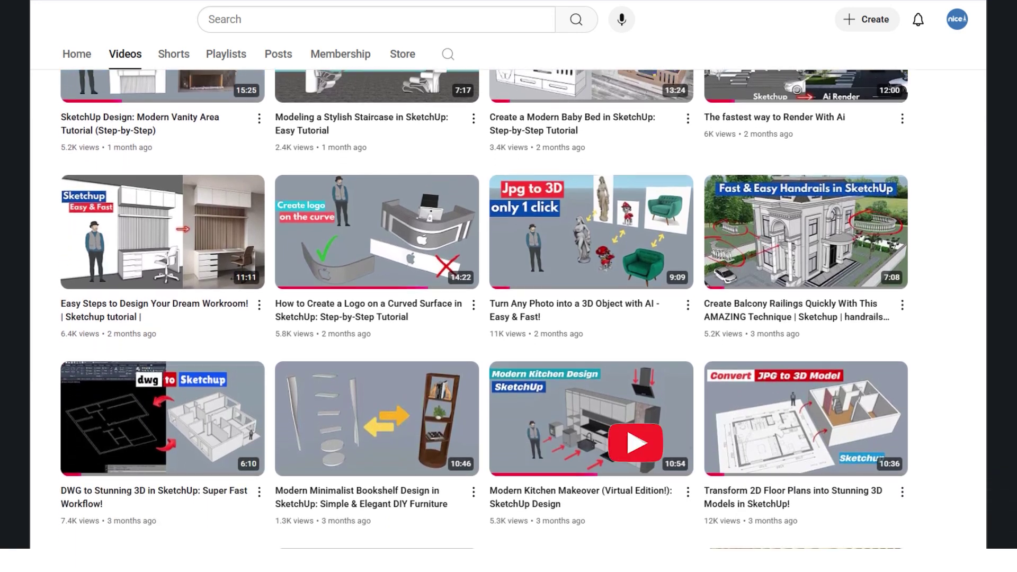
scroll(665, 502, down, 3)
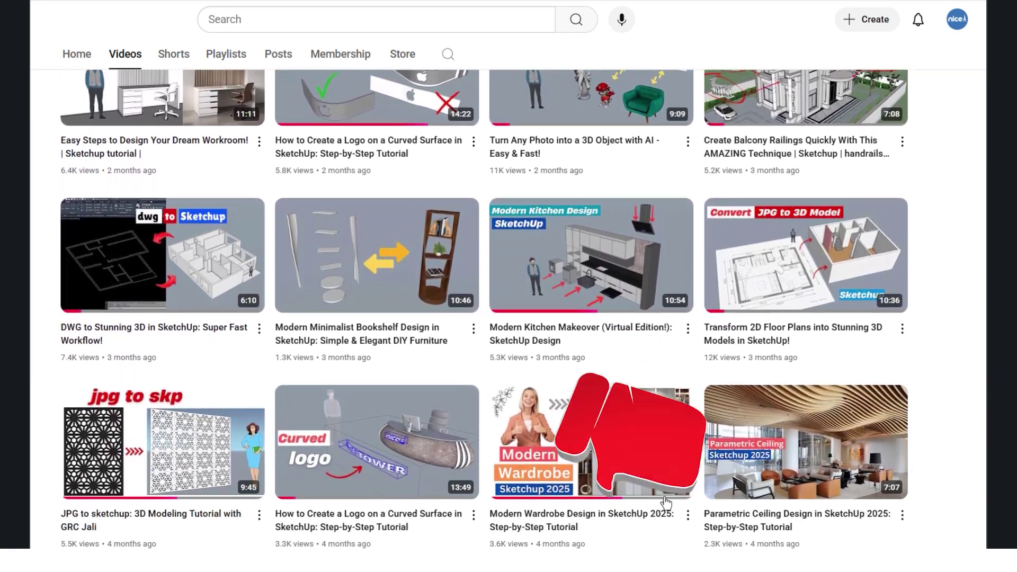
scroll(665, 501, down, 3)
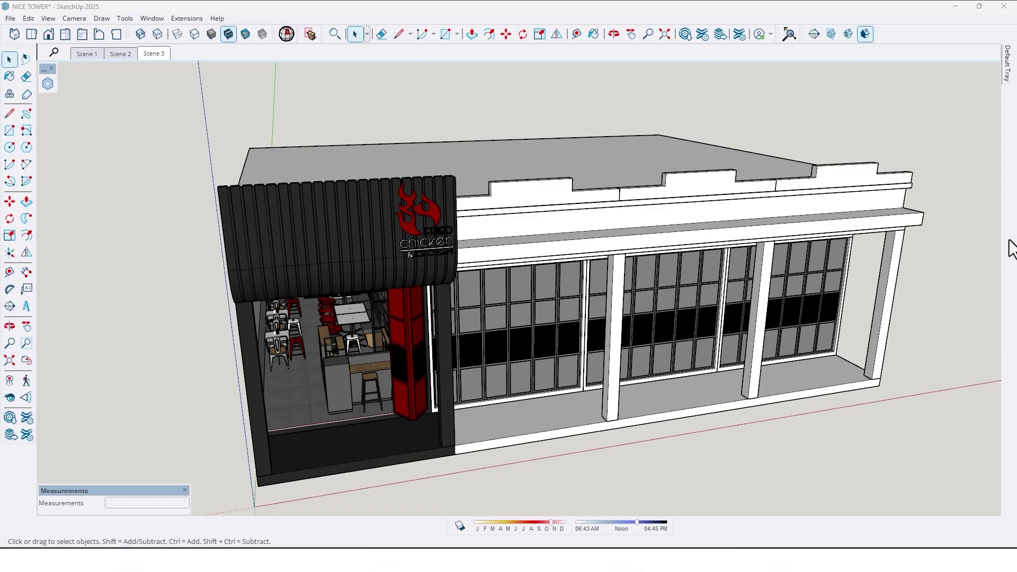
- Open nicetowers.com in the Chrome browser and go from there to the SUAPP AI website
text(nicetowe)
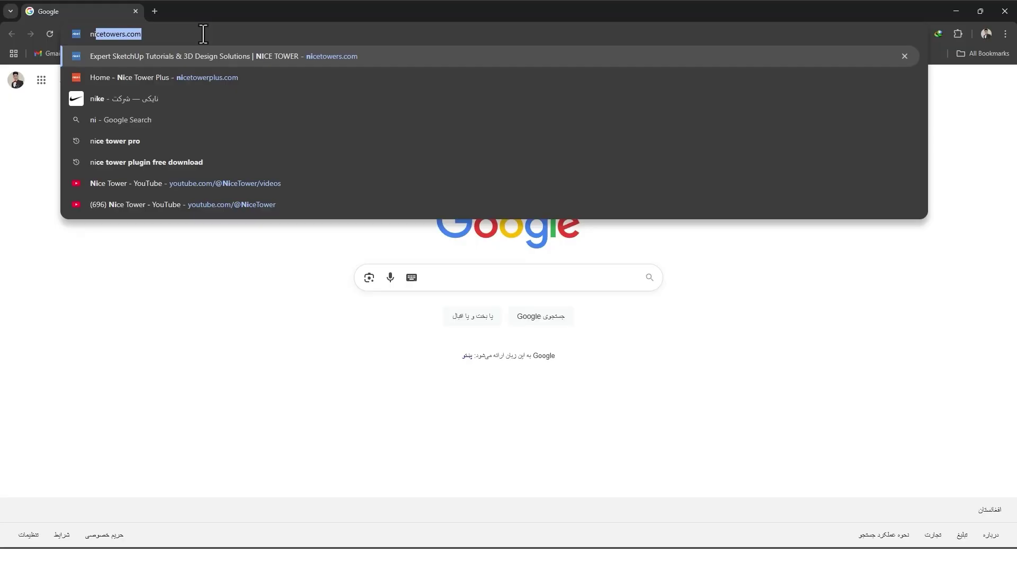
text(rs.c)
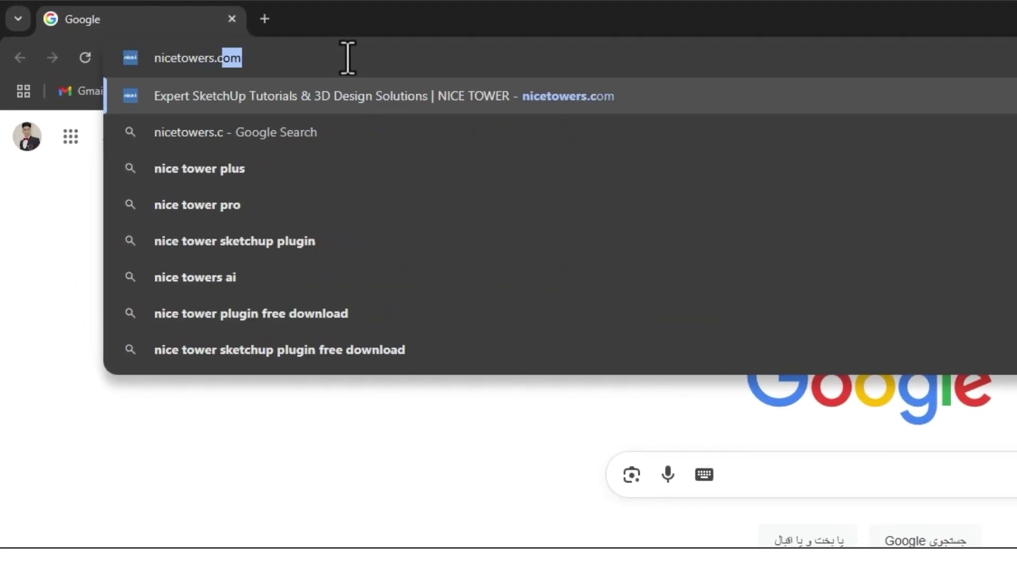
key(Return)
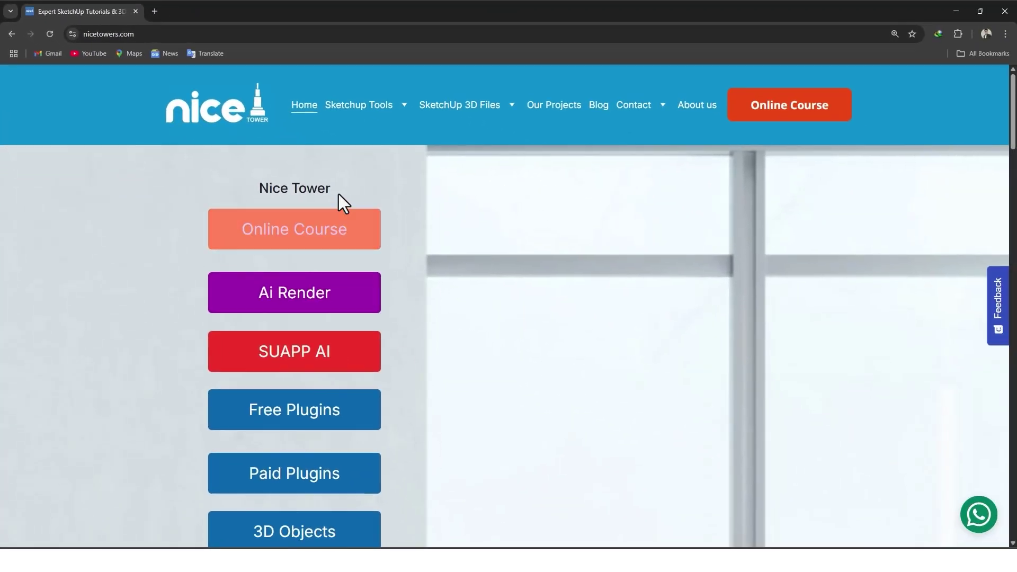
click(291, 364)
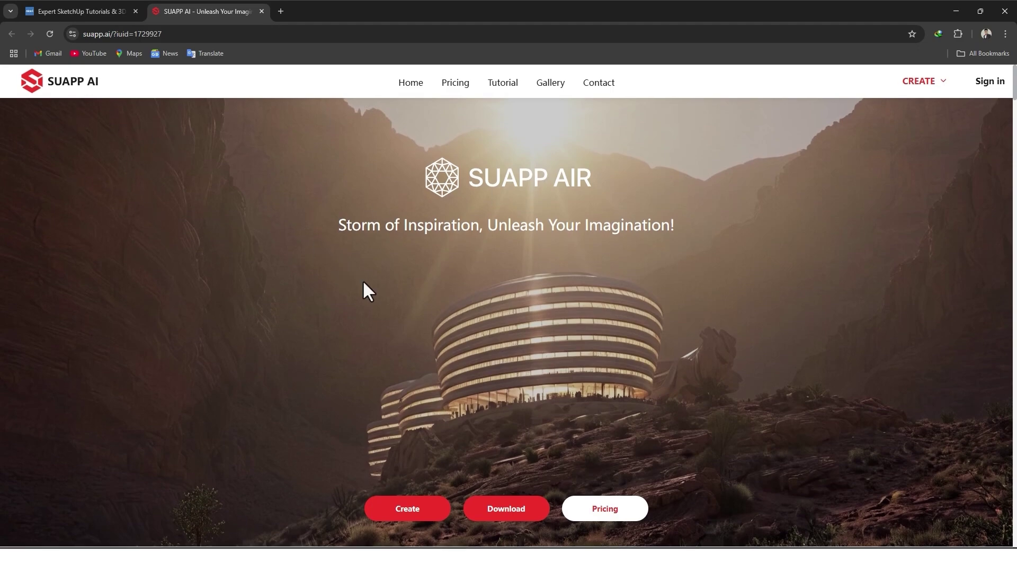
- Download the SUAPP AIR plugin version for SketchUp and save suapp_air_for_sketchup_v4.1.1.rbz to the Desktop
scroll(364, 290, down, 7)
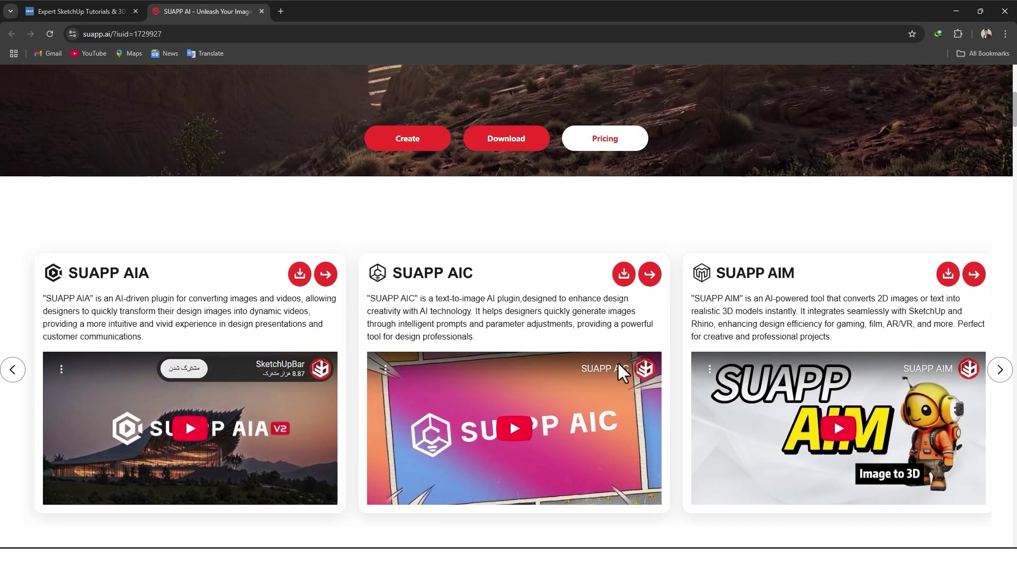
scroll(678, 371, up, 6)
scroll(689, 339, up, 1)
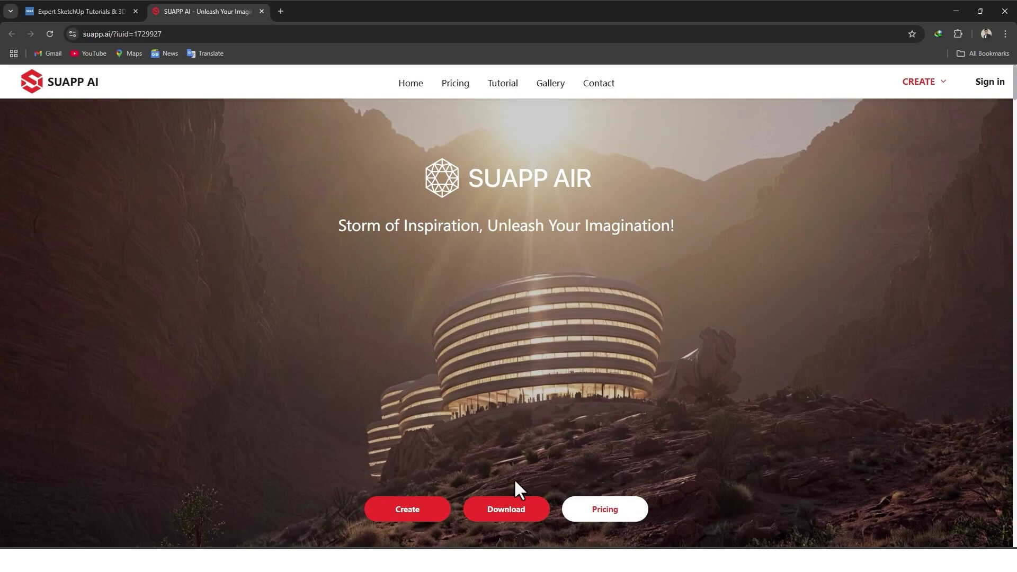
scroll(504, 519, down, 2)
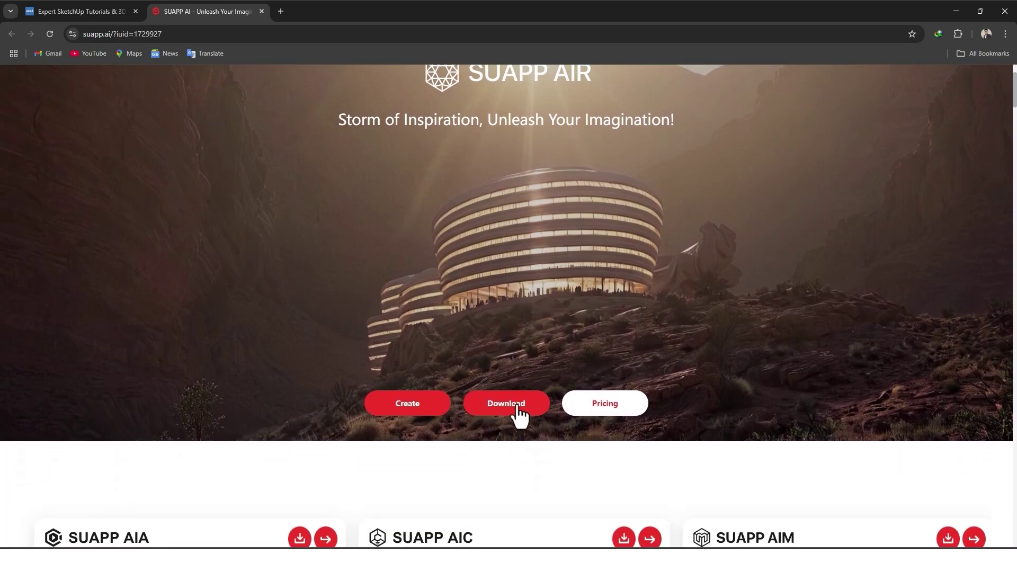
click(506, 408)
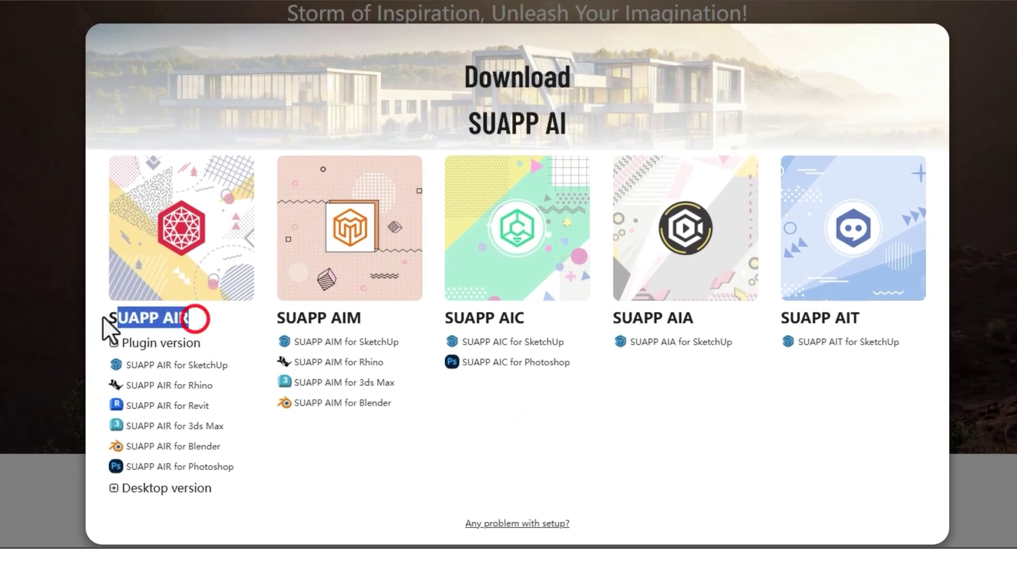
click(163, 367)
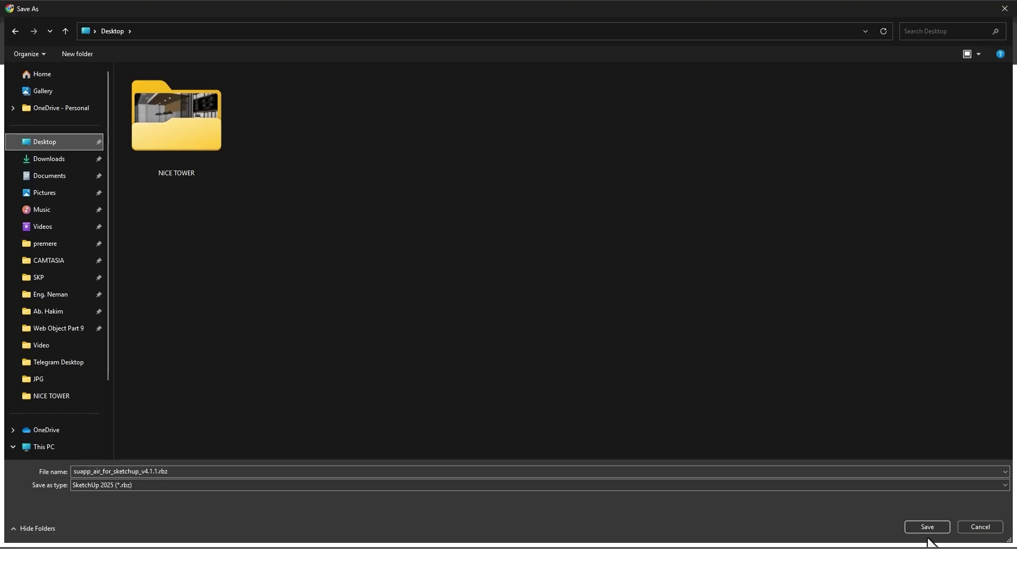
click(924, 528)
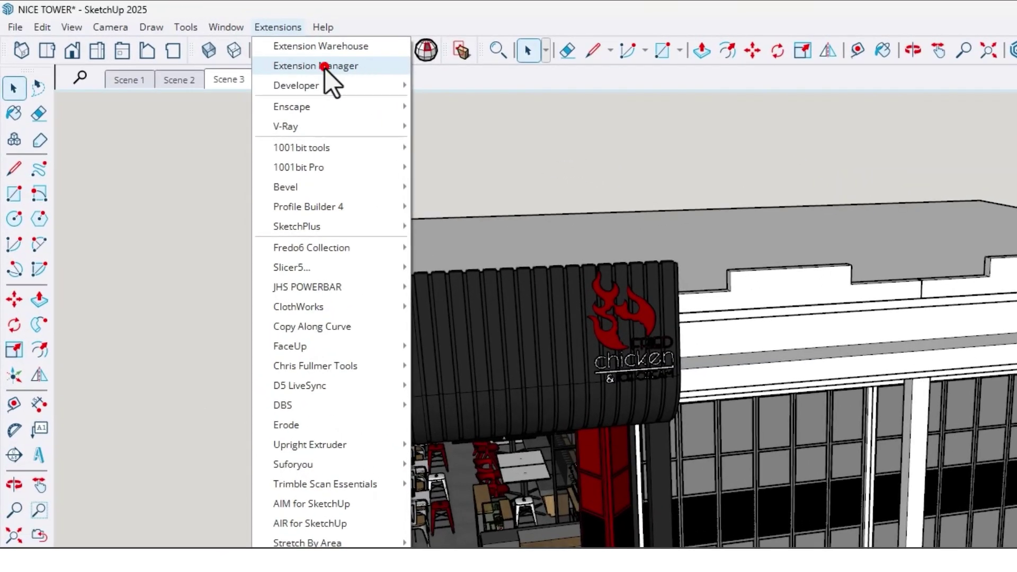
- Switch to SketchUp, install the extension file suapp_air_for_sketchup_v4.1.1.rbz from the Desktop, and close the Extension Manager
click(325, 68)
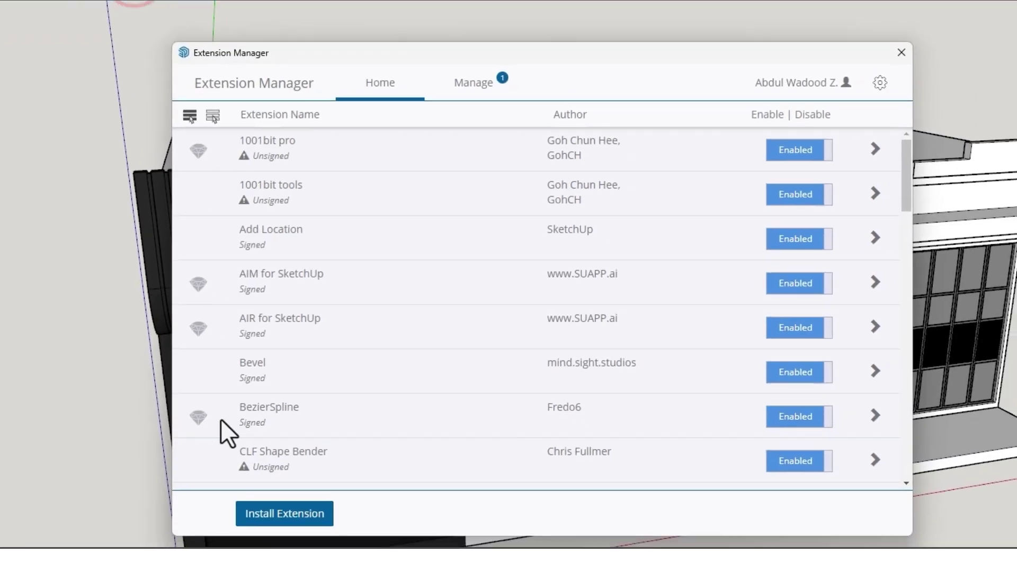
click(256, 501)
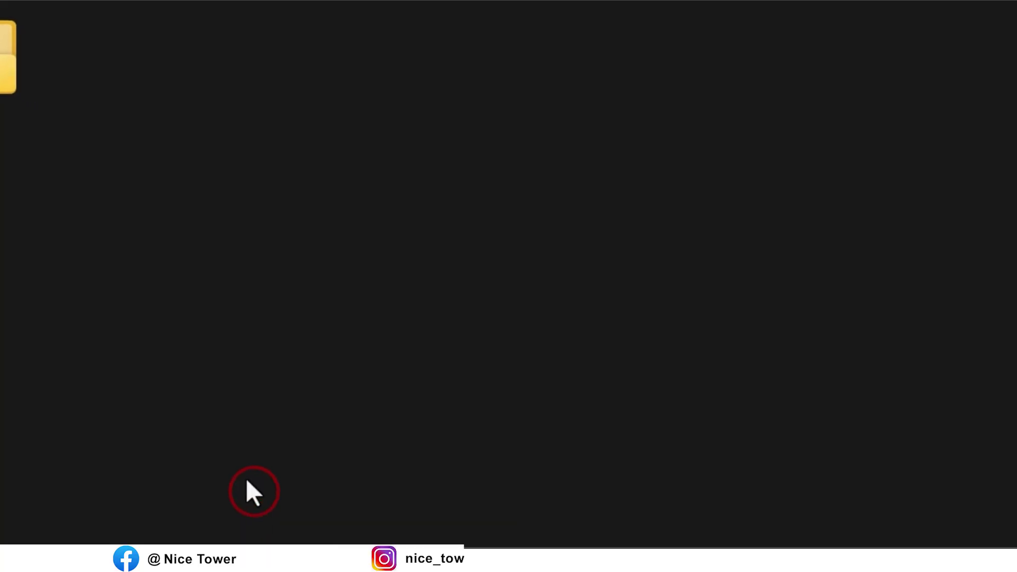
click(148, 117)
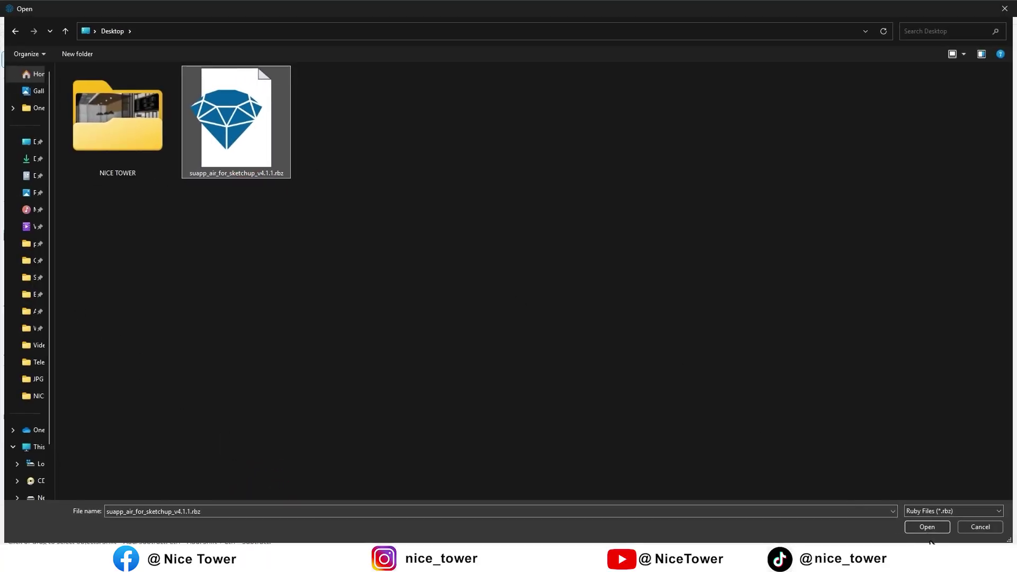
click(924, 527)
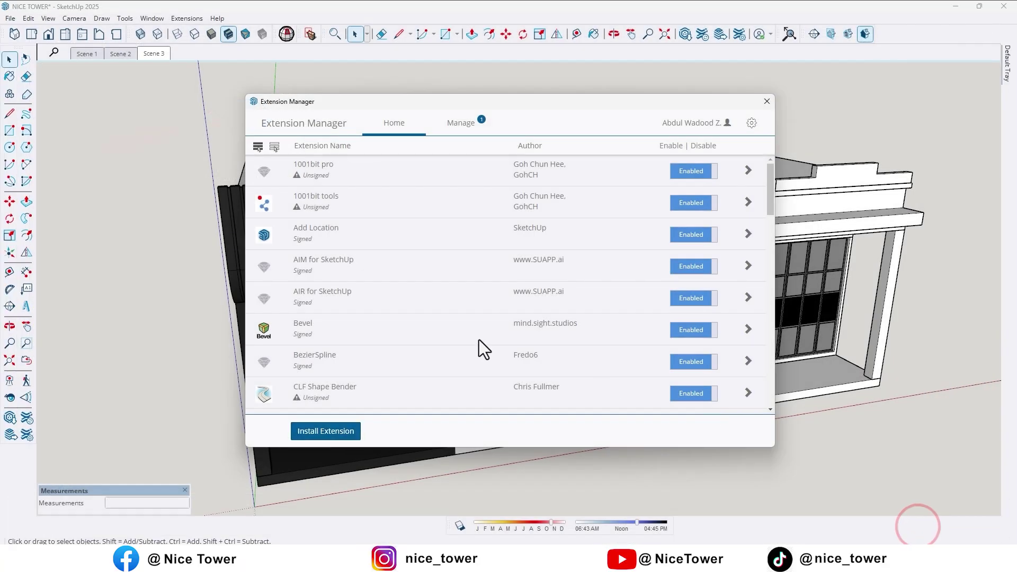
click(769, 104)
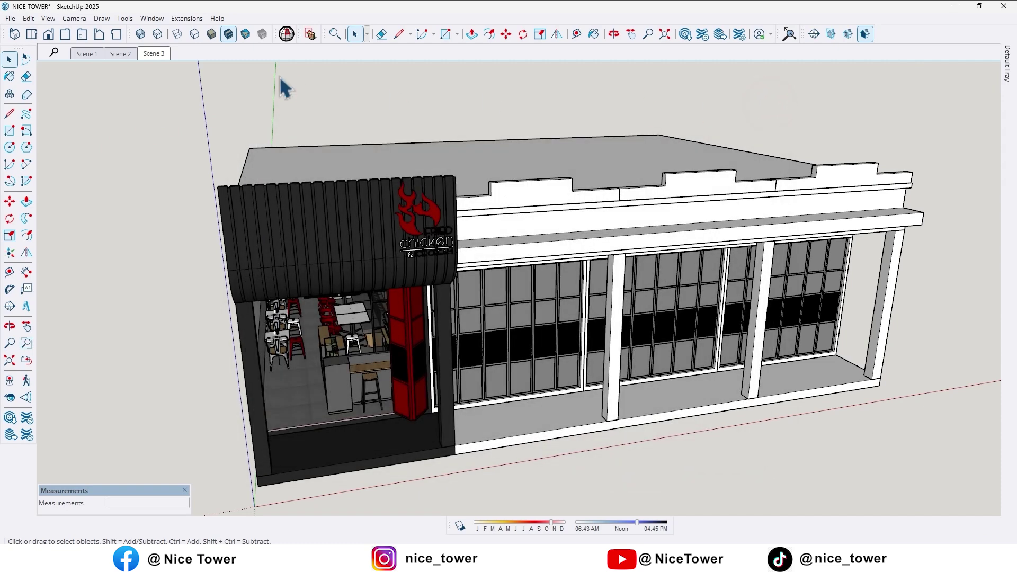
click(976, 534)
- Show the AIR for SketchUp toolbar
right_click(183, 32)
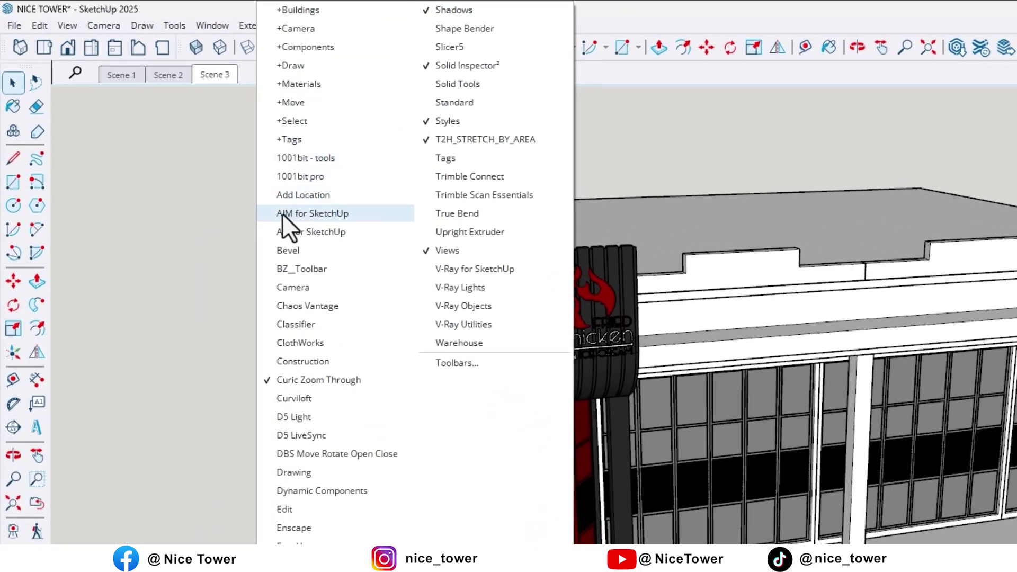
click(311, 214)
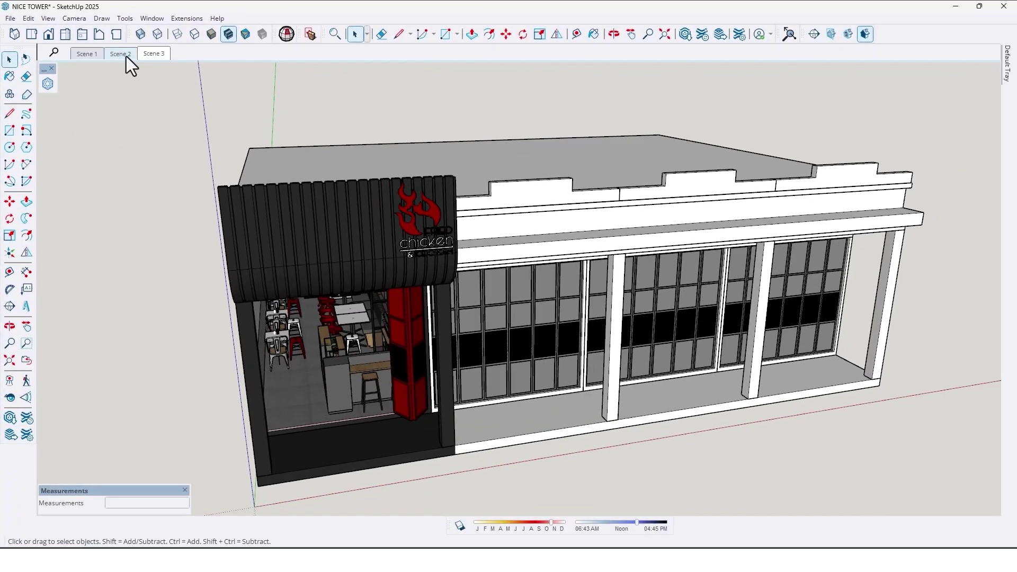
- Switch the model to Scene 2 and open the AIR for SketchUp window maximized
click(126, 56)
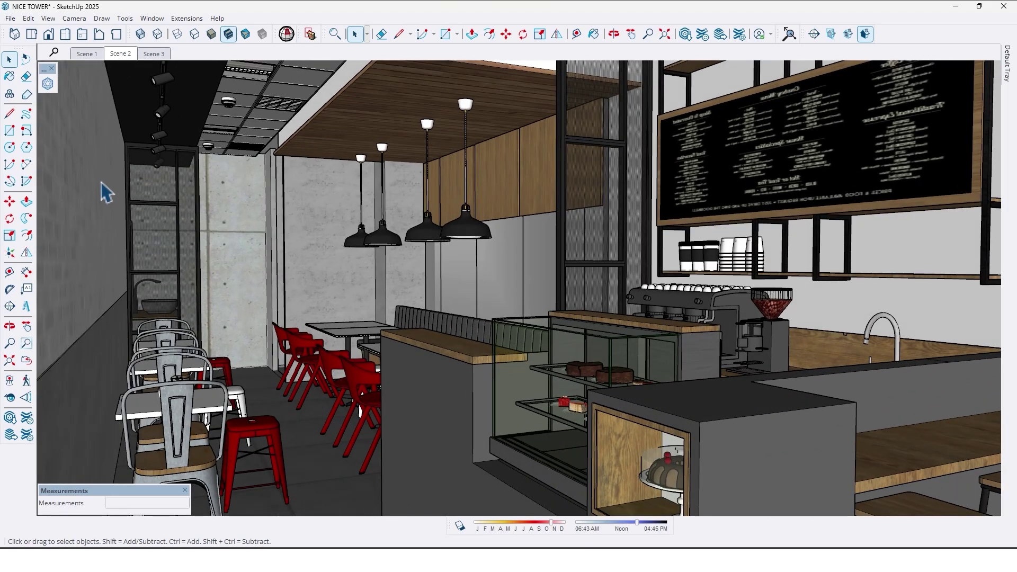
click(48, 84)
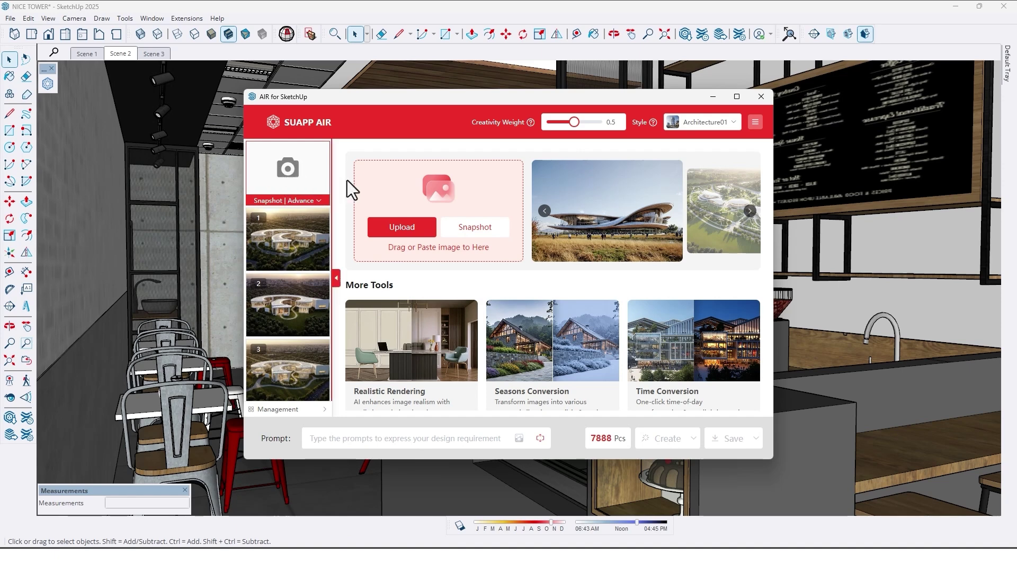
key(super+Up)
- Move the AIR window aside to view the Scene 2 model, and maximize the window again
mouse_move(923, 140)
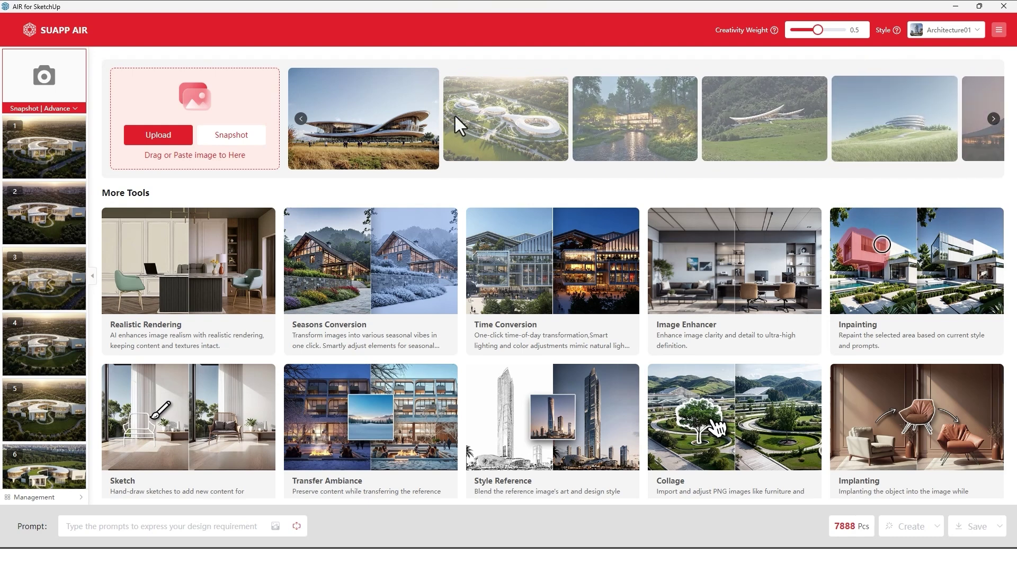
mouse_move(754, 115)
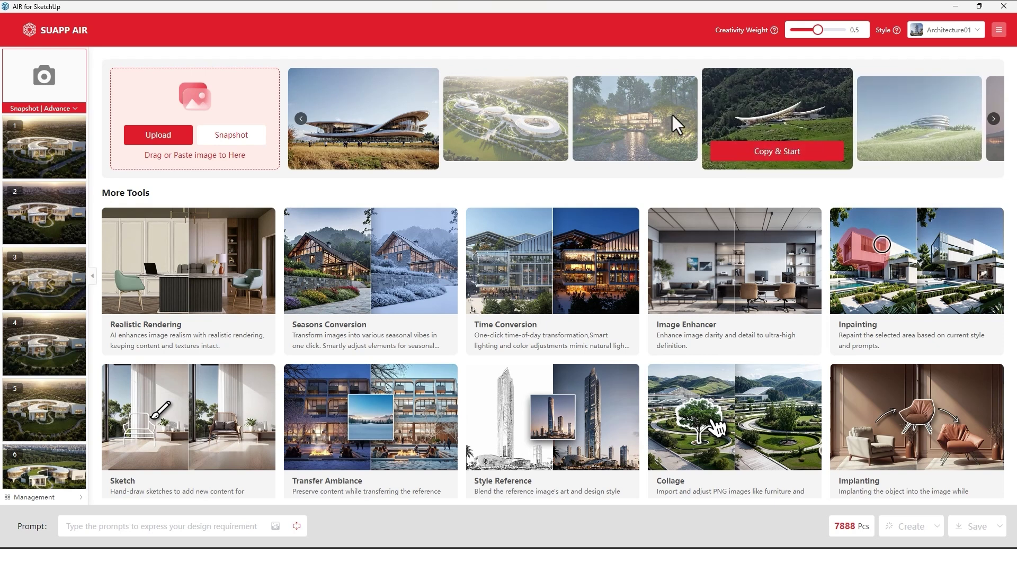
mouse_move(373, 126)
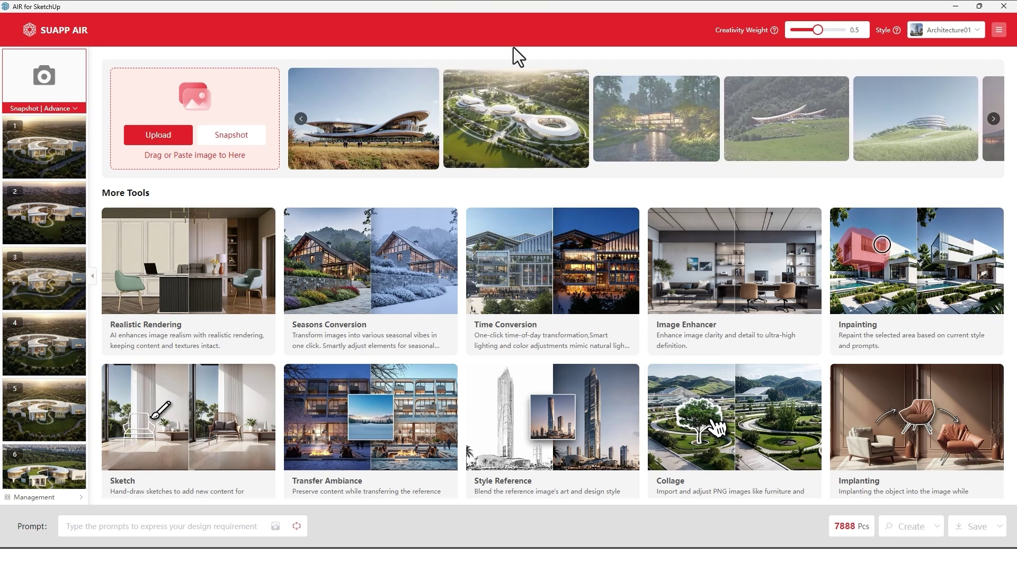
mouse_move(488, 10)
mouse_down()
mouse_move(534, 351)
mouse_move(633, 440)
mouse_move(642, 467)
mouse_up()
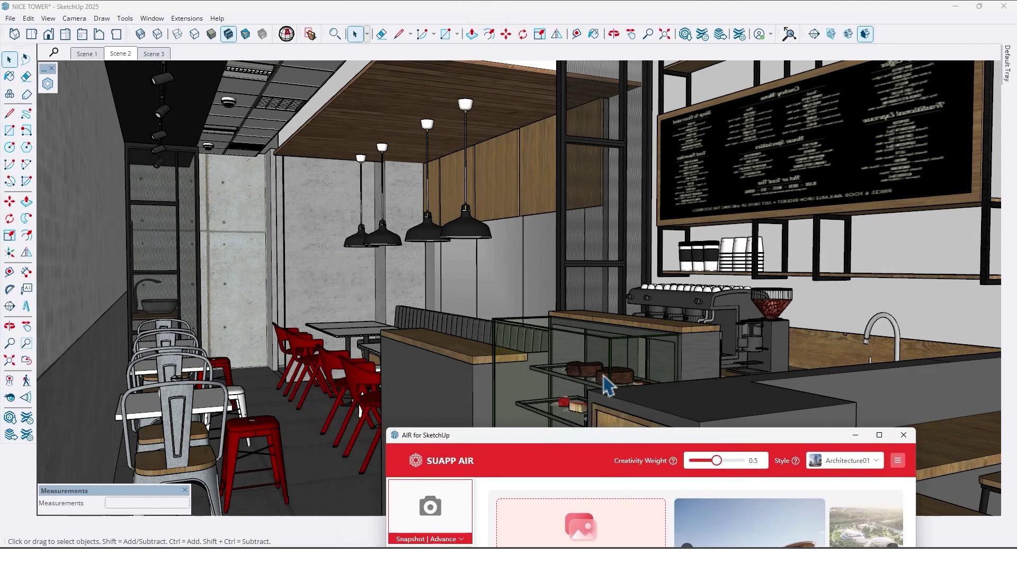
click(880, 435)
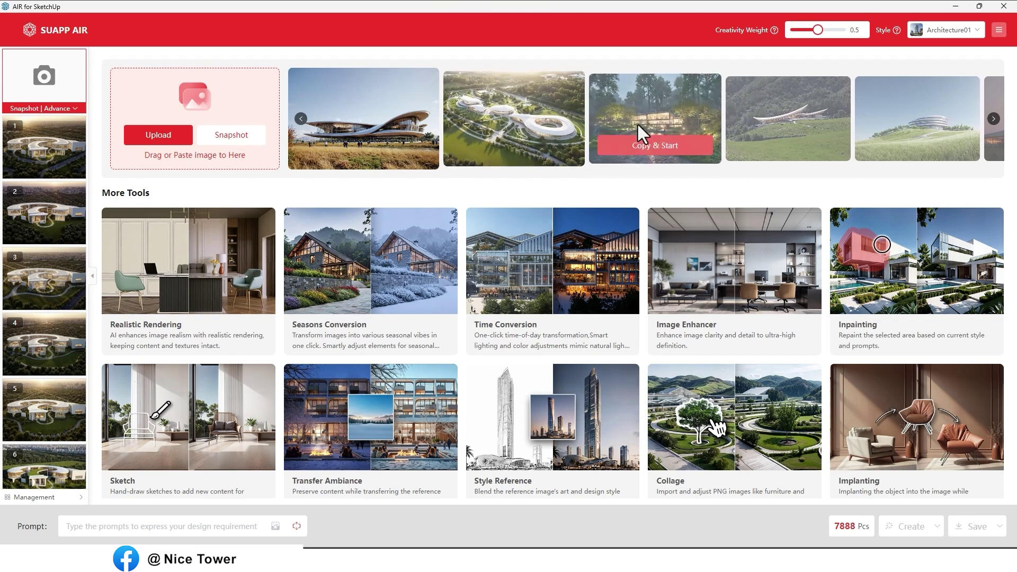
- Browse the AIR sample image gallery through the exterior examples to the interior ones
click(994, 119)
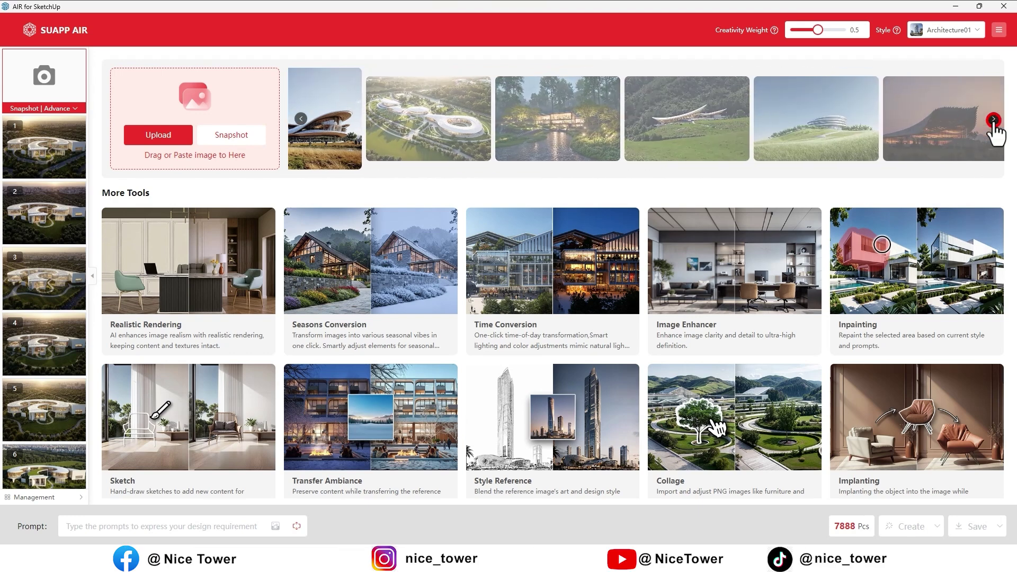
click(993, 118)
click(994, 119)
click(993, 119)
click(994, 118)
click(994, 119)
click(994, 119)
click(994, 118)
click(994, 118)
click(994, 119)
click(993, 118)
click(994, 118)
click(994, 119)
click(994, 119)
click(994, 119)
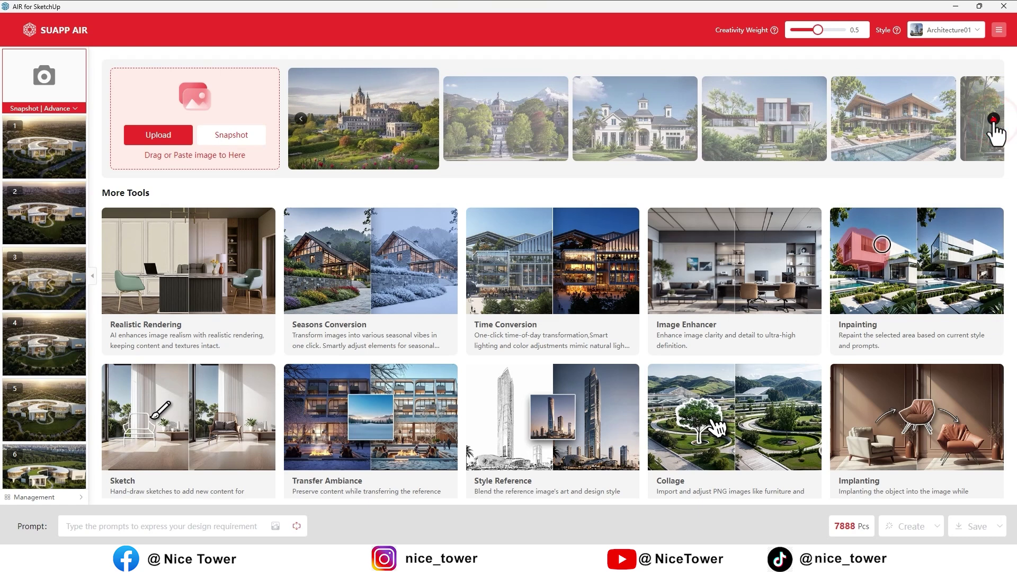
click(994, 118)
click(993, 118)
click(994, 119)
click(994, 119)
click(994, 119)
click(993, 118)
click(994, 119)
mouse_move(643, 152)
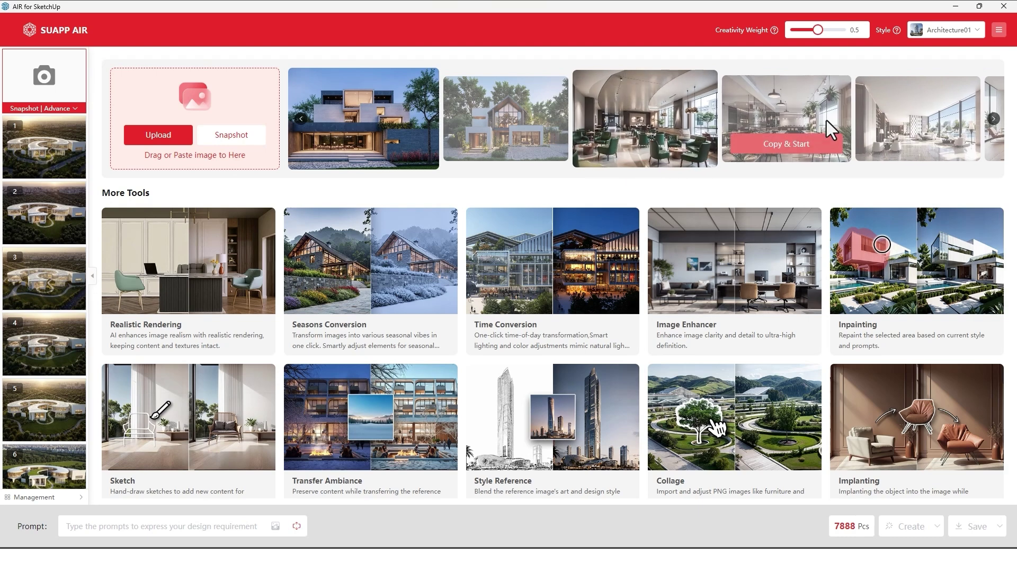
click(993, 120)
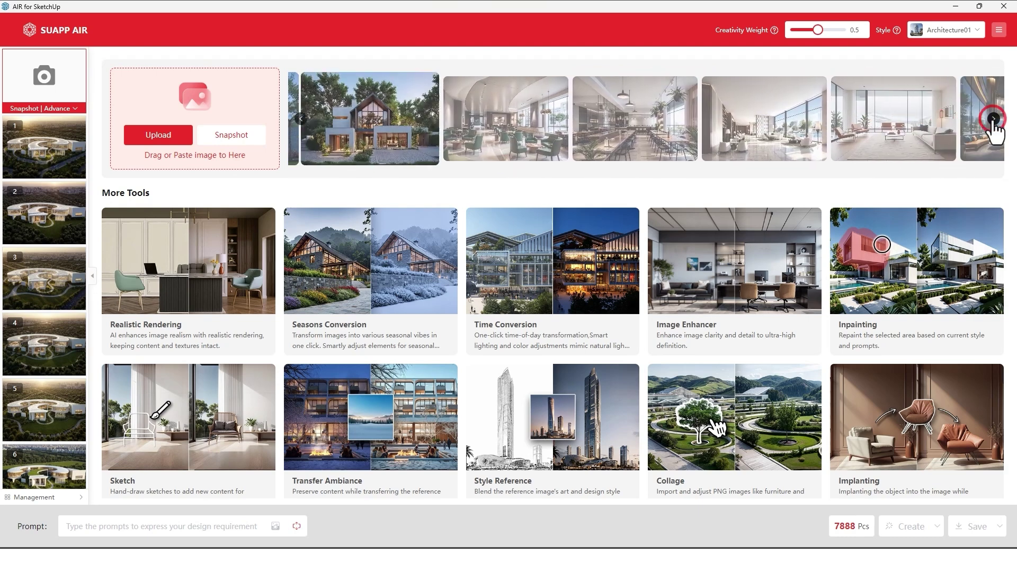
- Start from the restaurant interior sample, replace its image with a snapshot of the Scene 2 model, and create the AI render
mouse_move(647, 104)
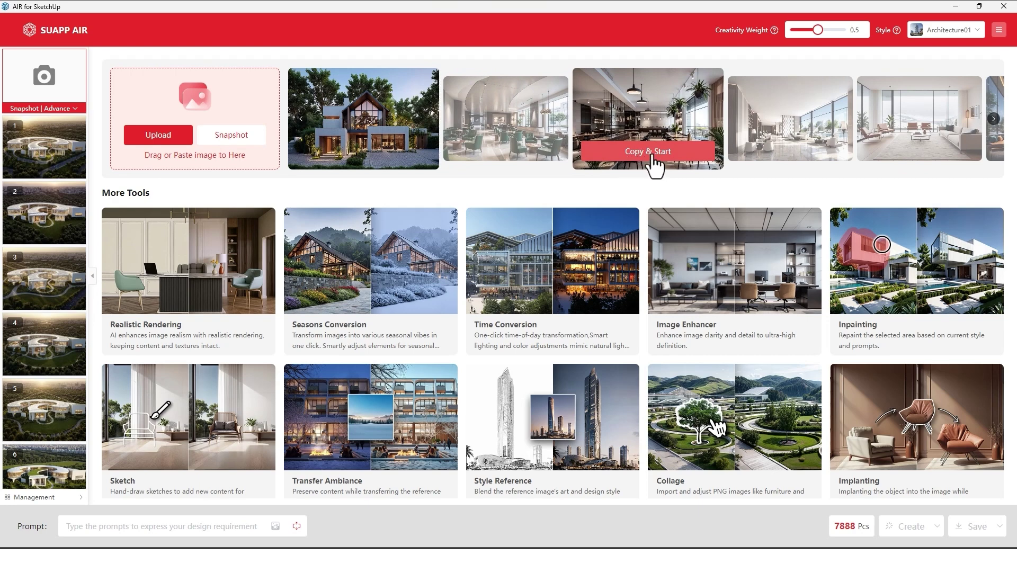
click(623, 153)
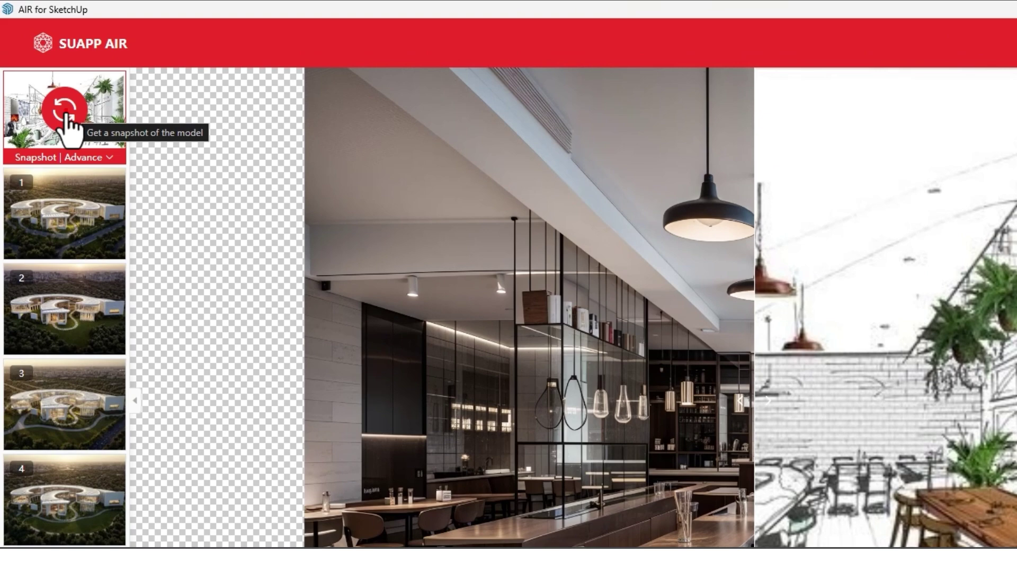
click(65, 113)
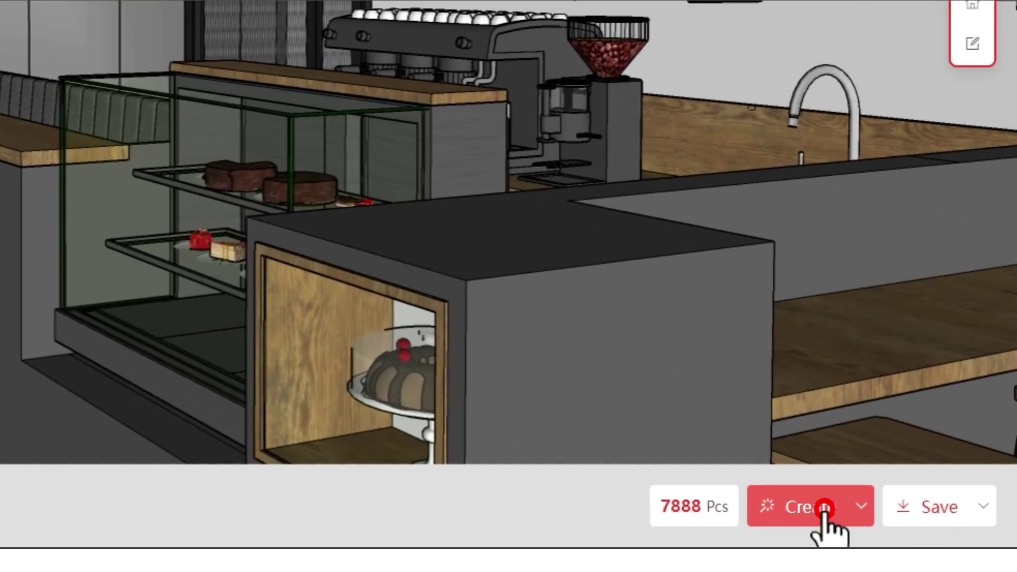
click(824, 510)
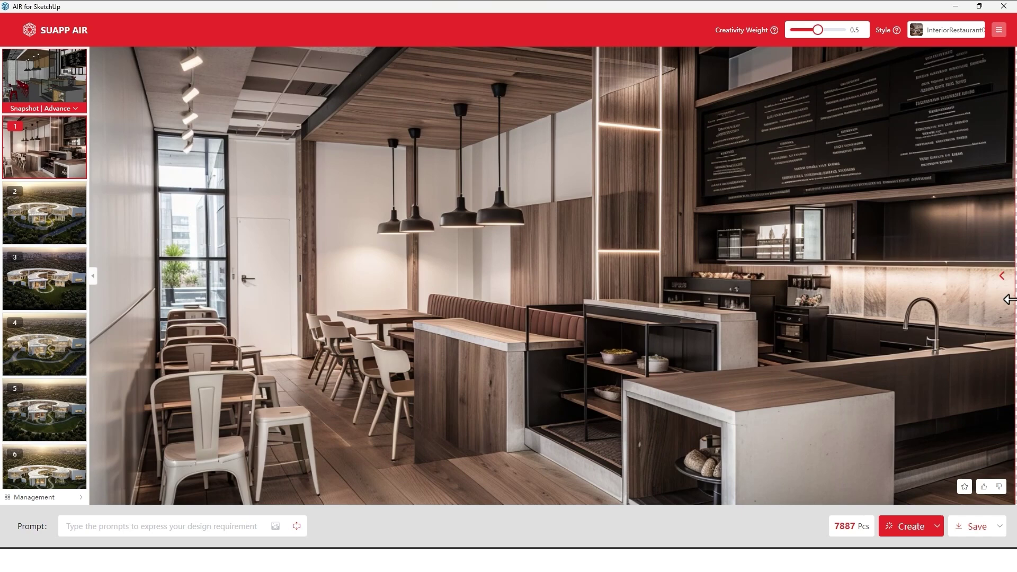
- Compare the first restaurant render with the model snapshot by sweeping the before/after divider across the image
drag(1009, 300, 515, 276)
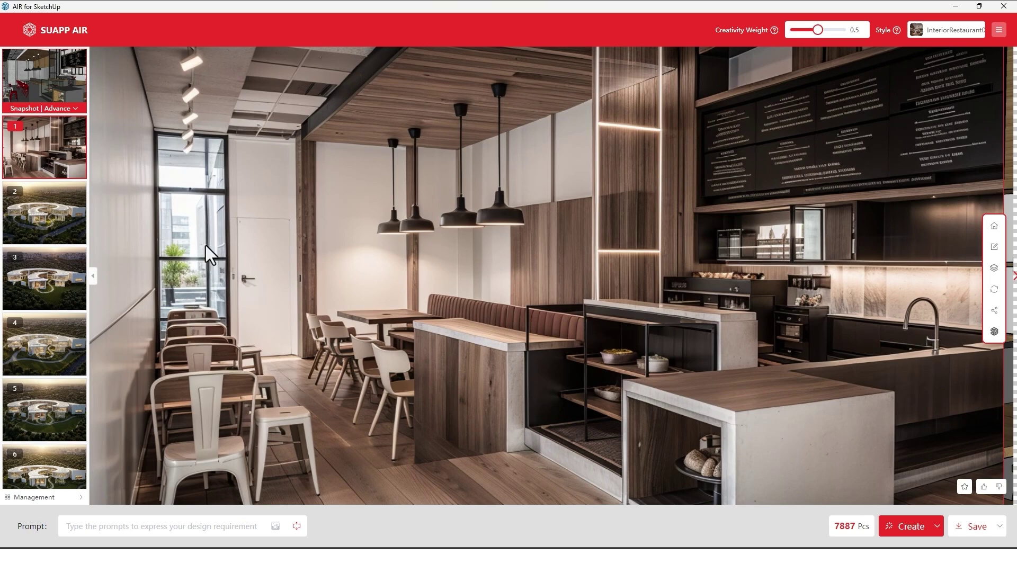
drag(883, 291, 94, 281)
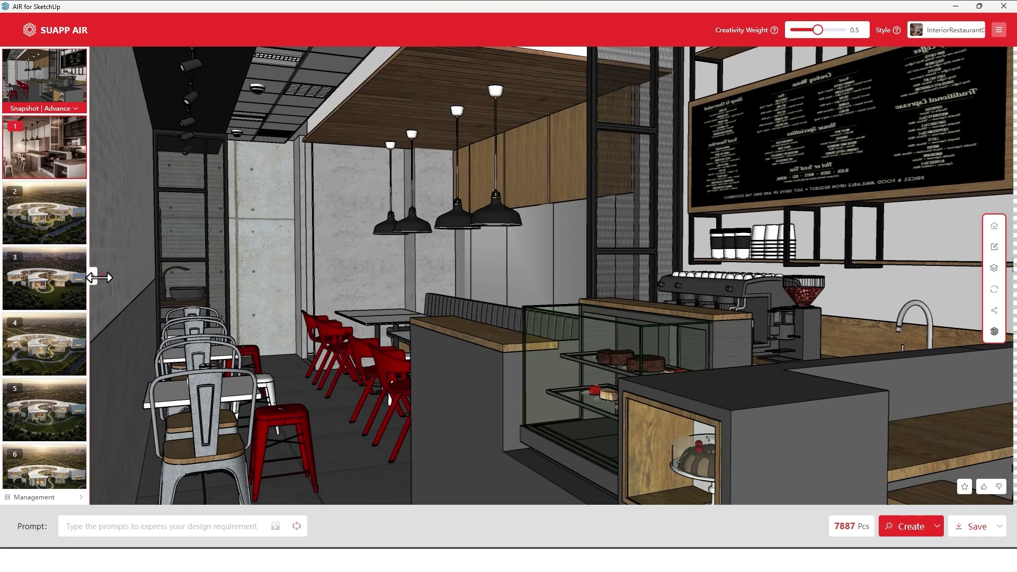
drag(804, 301, 367, 301)
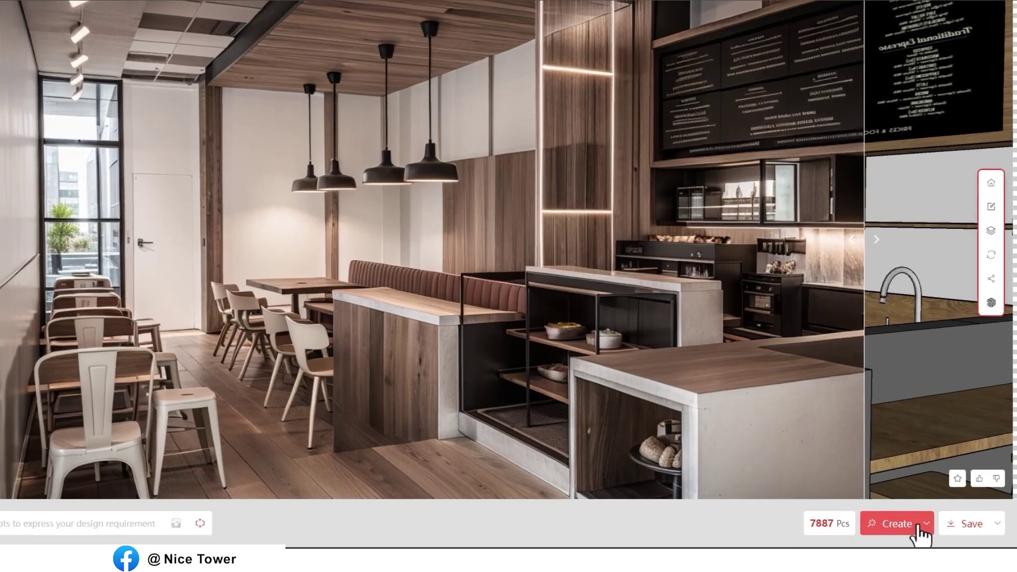
- Set Keep Material to M and Creativity Weight to 1, and create a second render of the restaurant
click(926, 523)
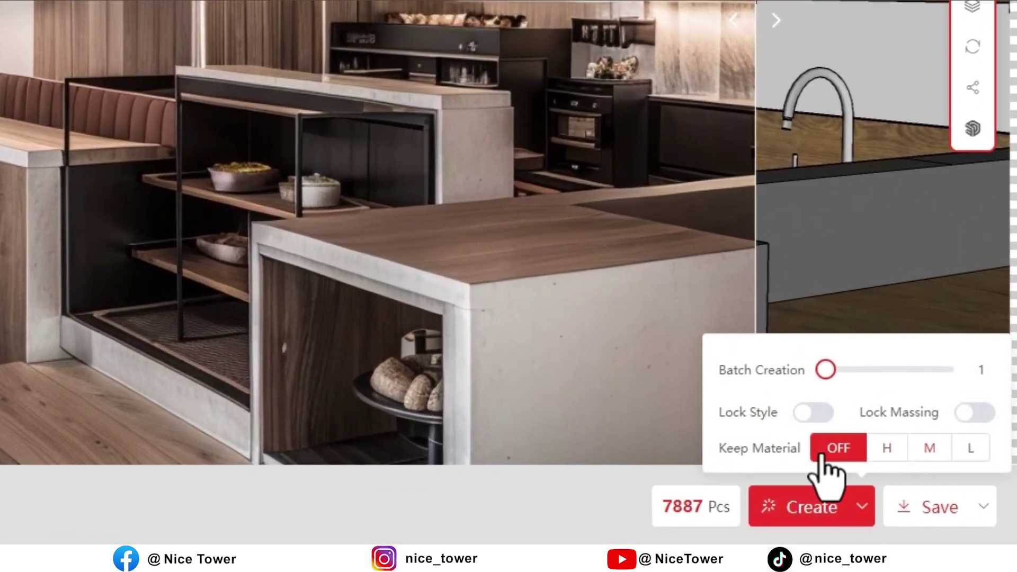
click(933, 447)
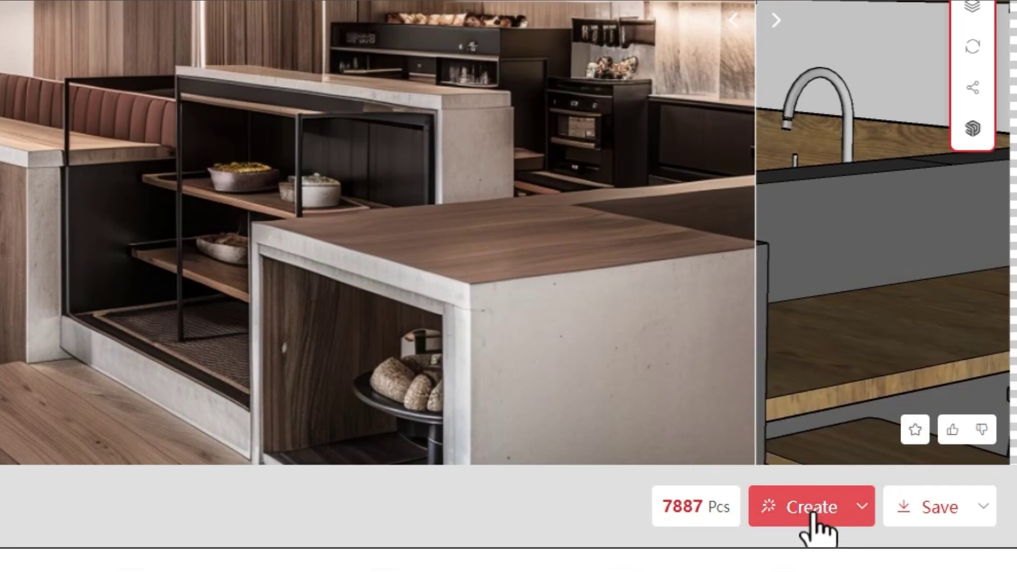
scroll(816, 525, up, 10)
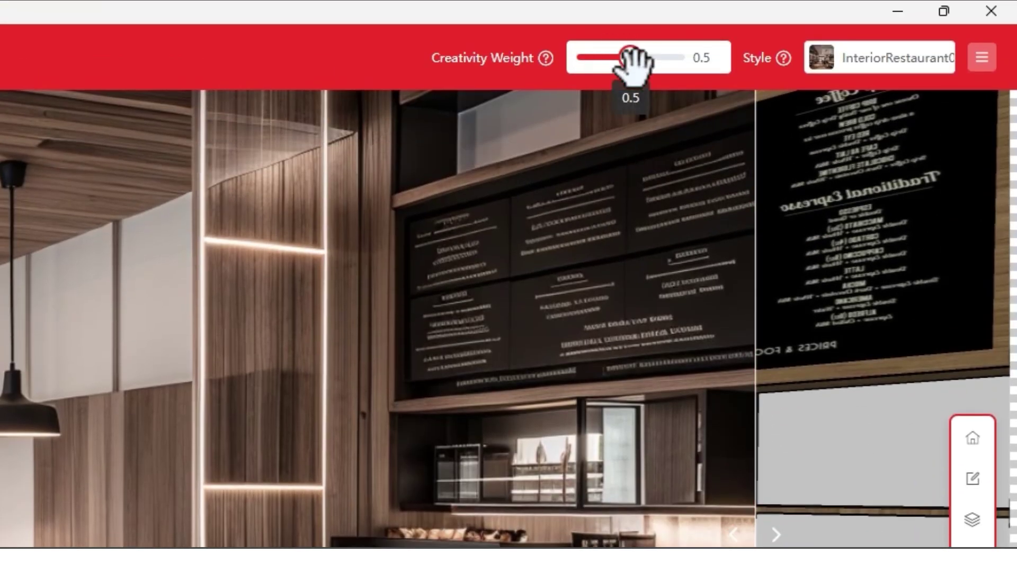
drag(630, 56, 687, 55)
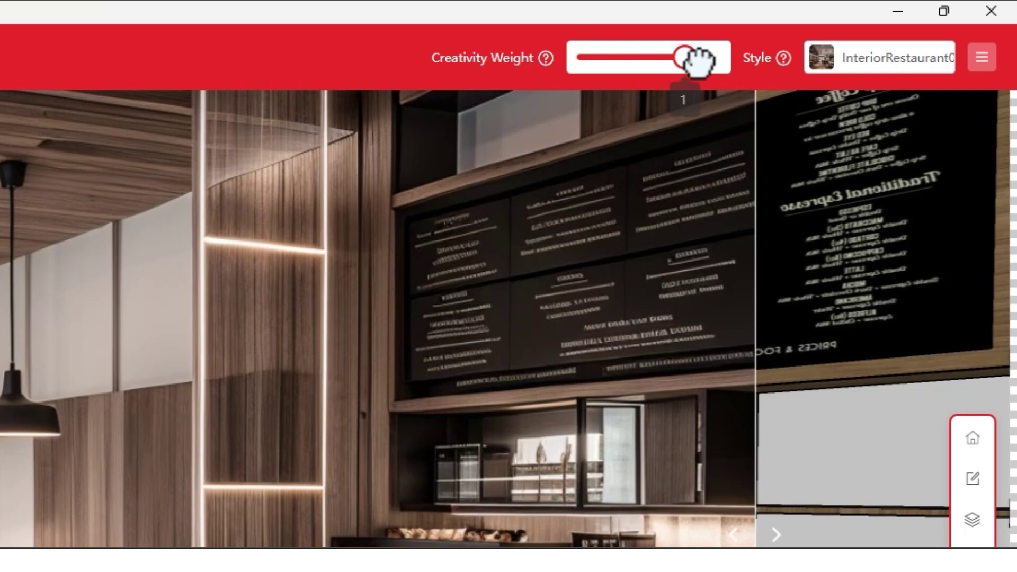
scroll(688, 58, down, 10)
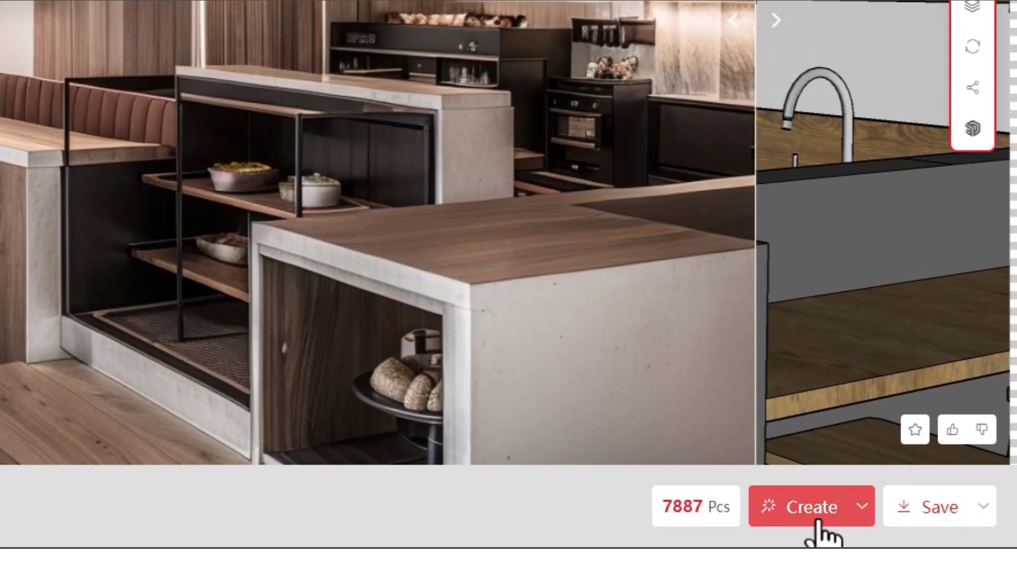
click(818, 506)
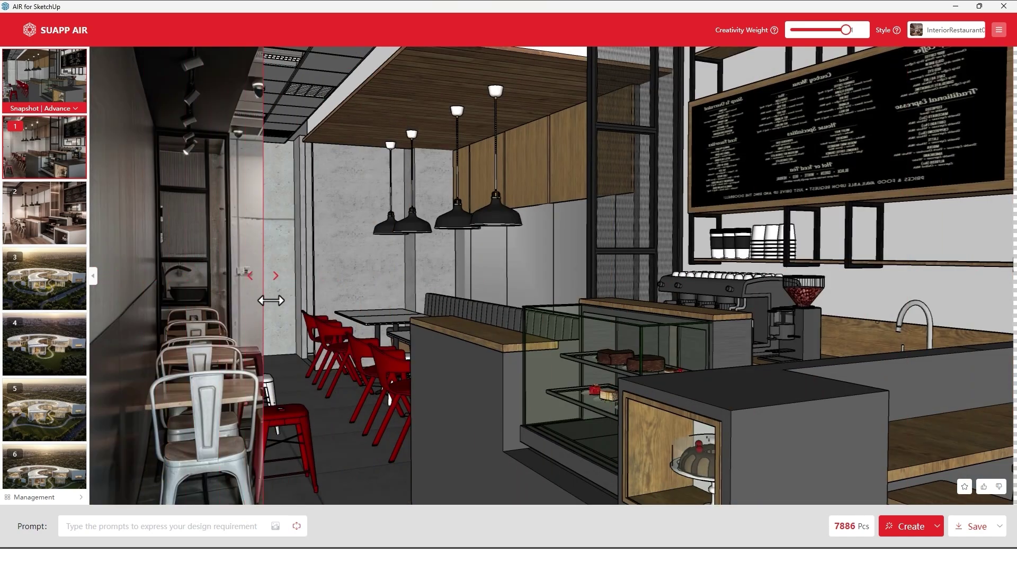
- Compare the second render's materials with the model snapshot using the before/after divider
drag(306, 299, 607, 310)
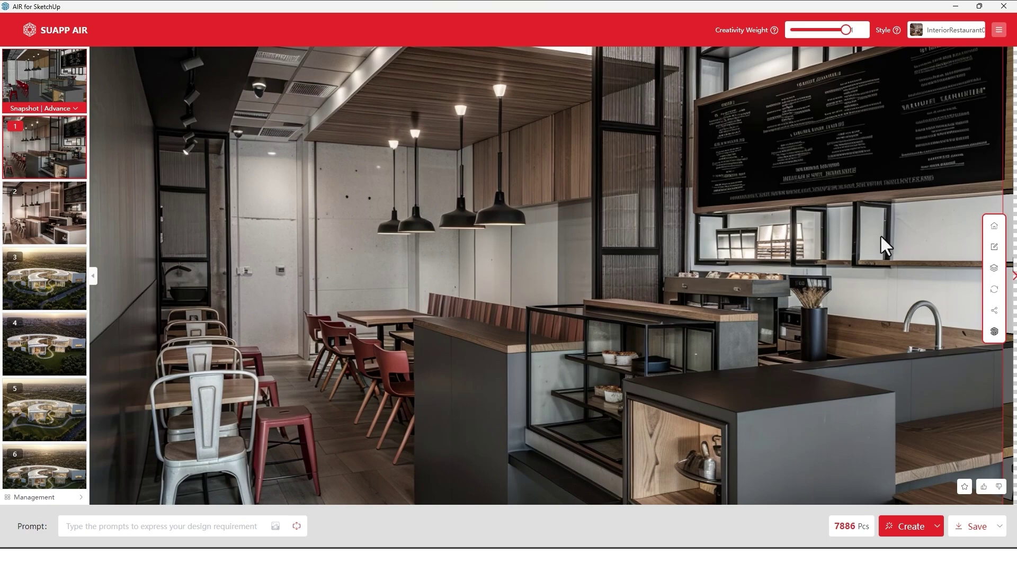
click(898, 278)
drag(1006, 364, 656, 365)
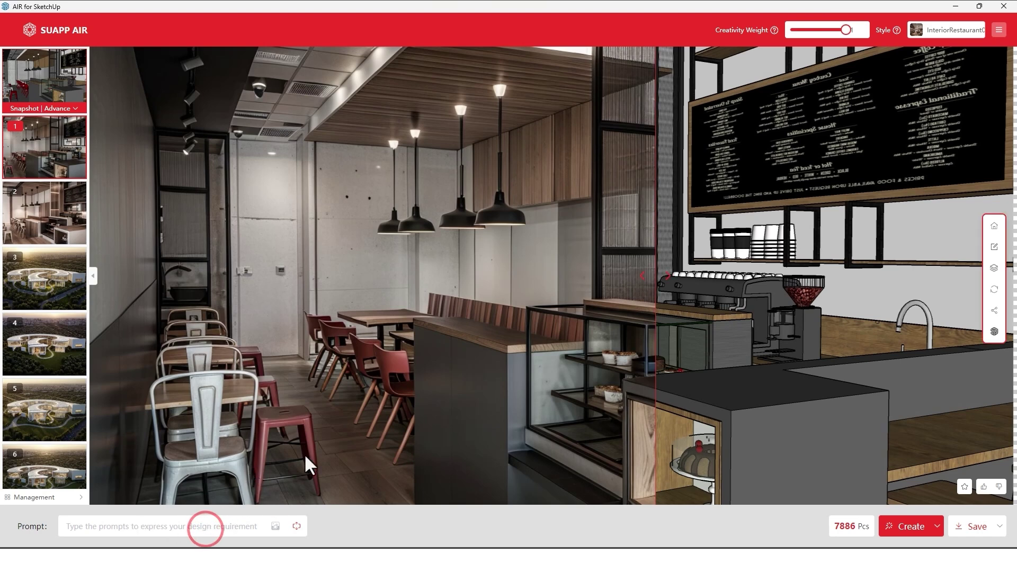
- Add the prompt tag Realistic, set Creativity Weight to 0.6, and create another render
text(R)
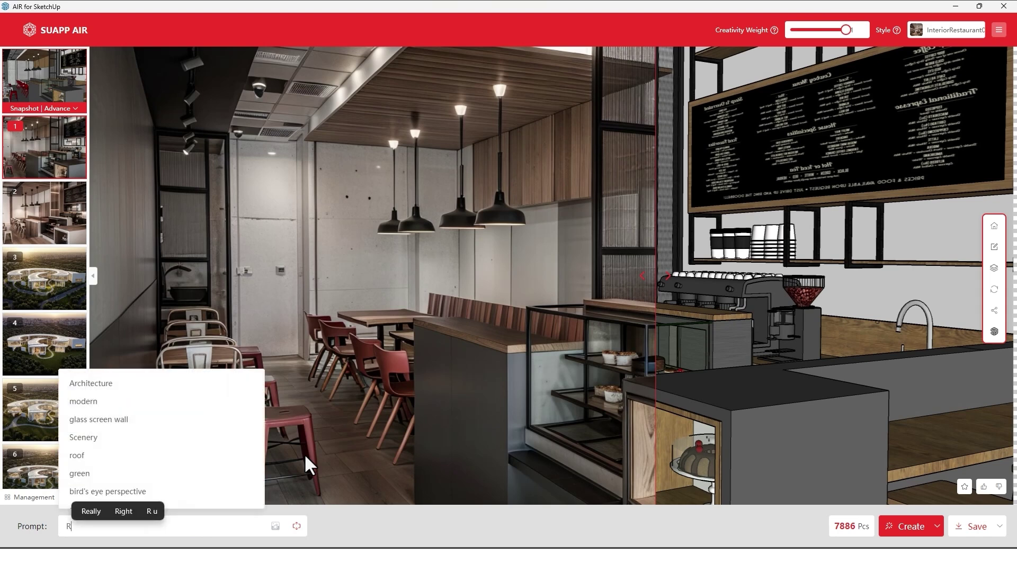
text(ea)
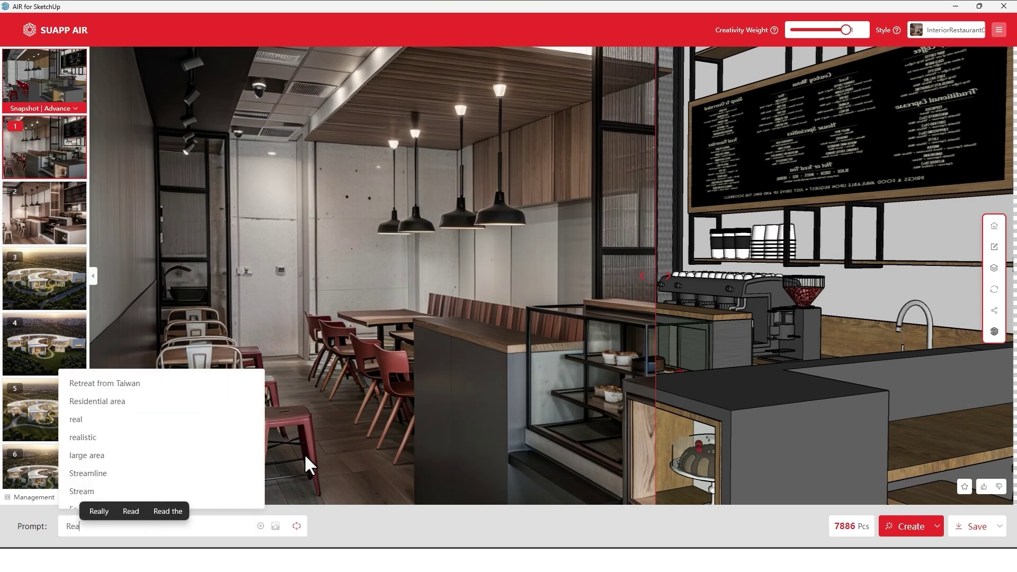
text(lic)
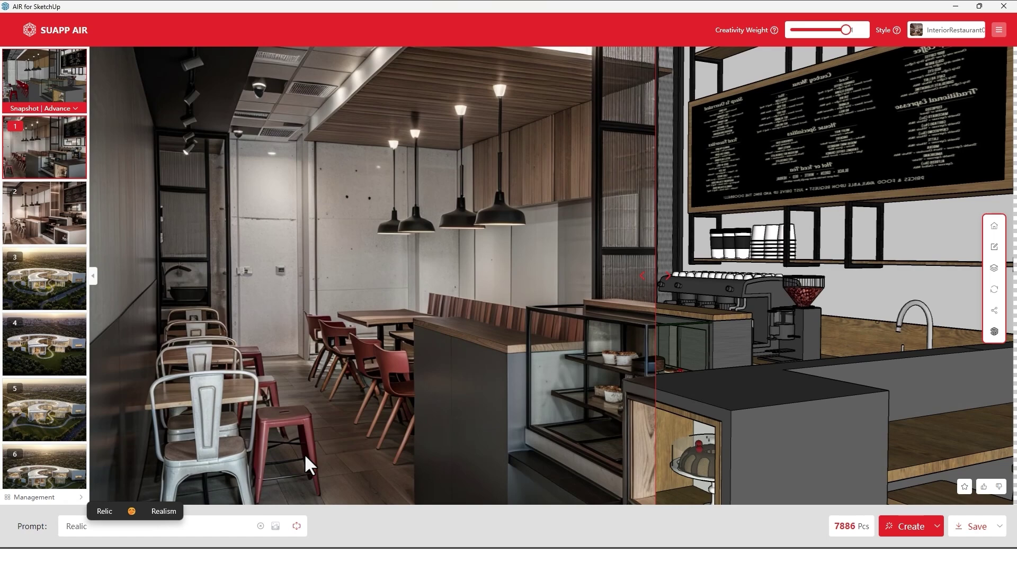
key(Return)
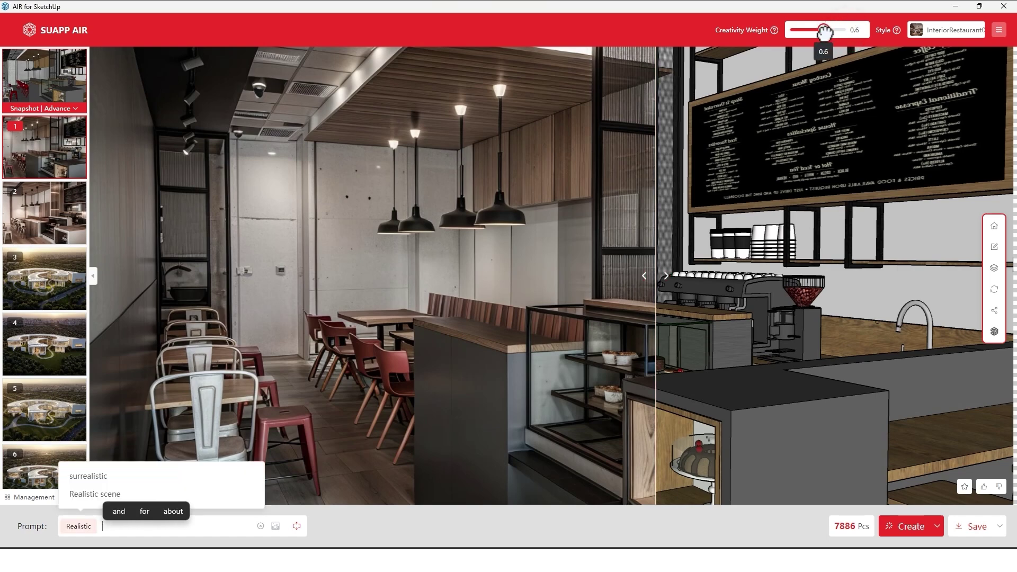
click(905, 526)
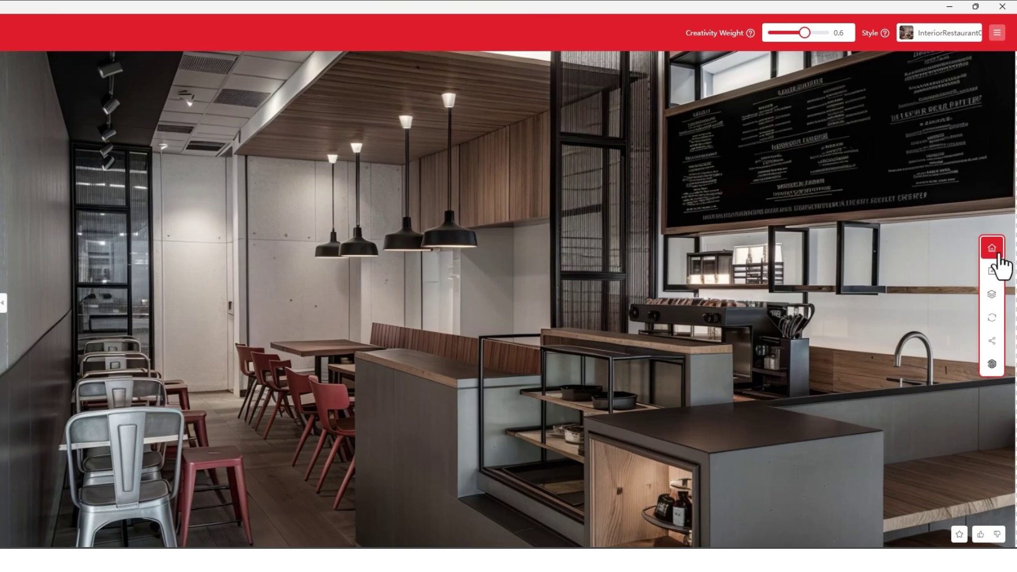
- Return to the AIR home page and upload the restaurant model image to the Realistic Rendering tool
click(992, 249)
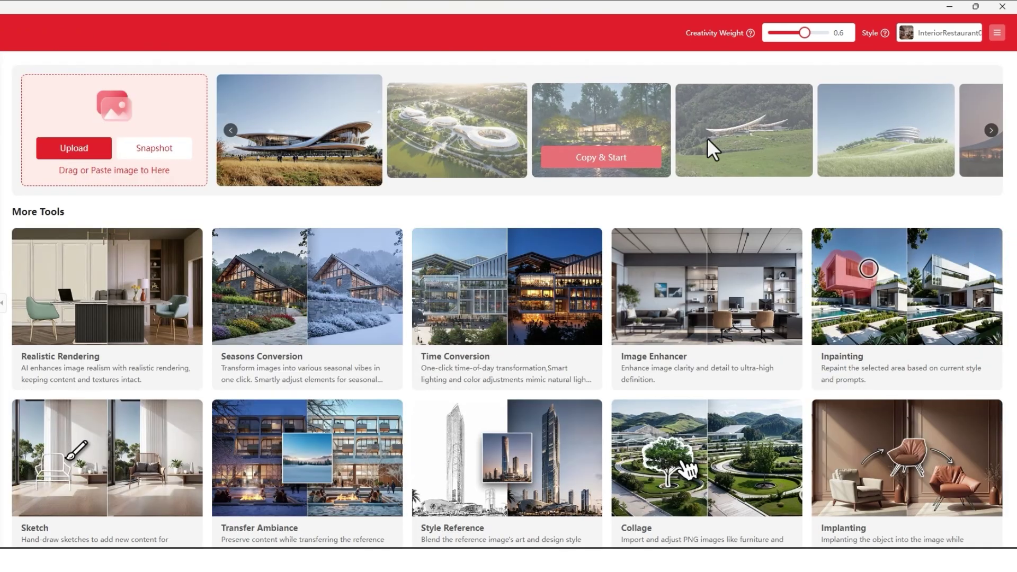
mouse_move(72, 336)
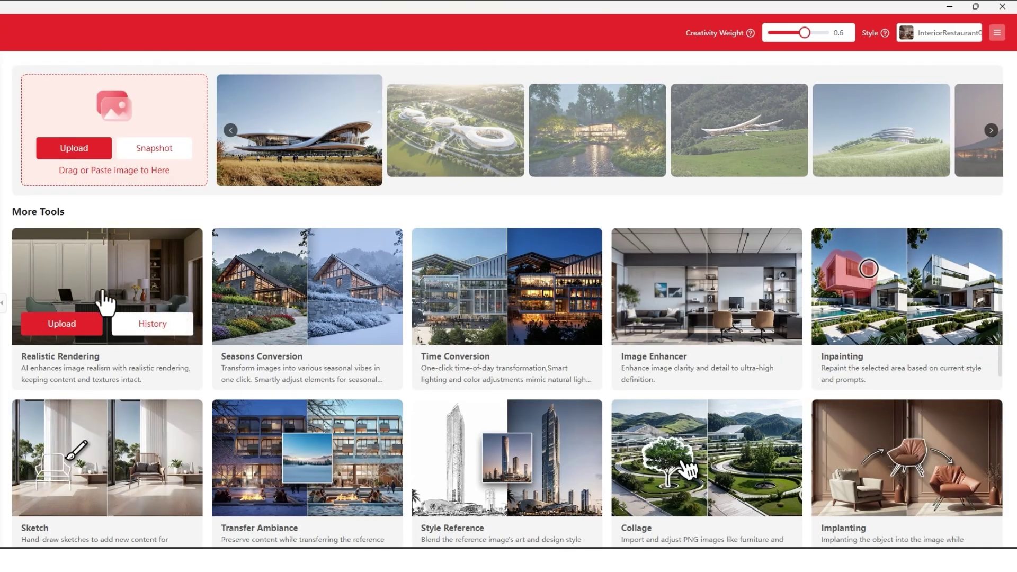
click(66, 322)
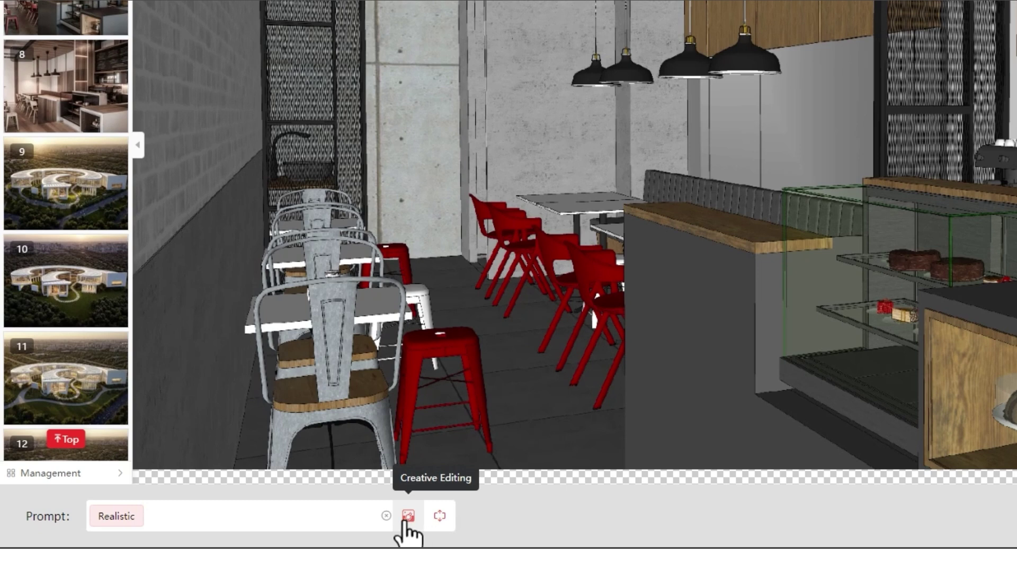
- Confirm the Realistic style conversion in the Creative Editing presets and create the render with Keep Material off
click(440, 517)
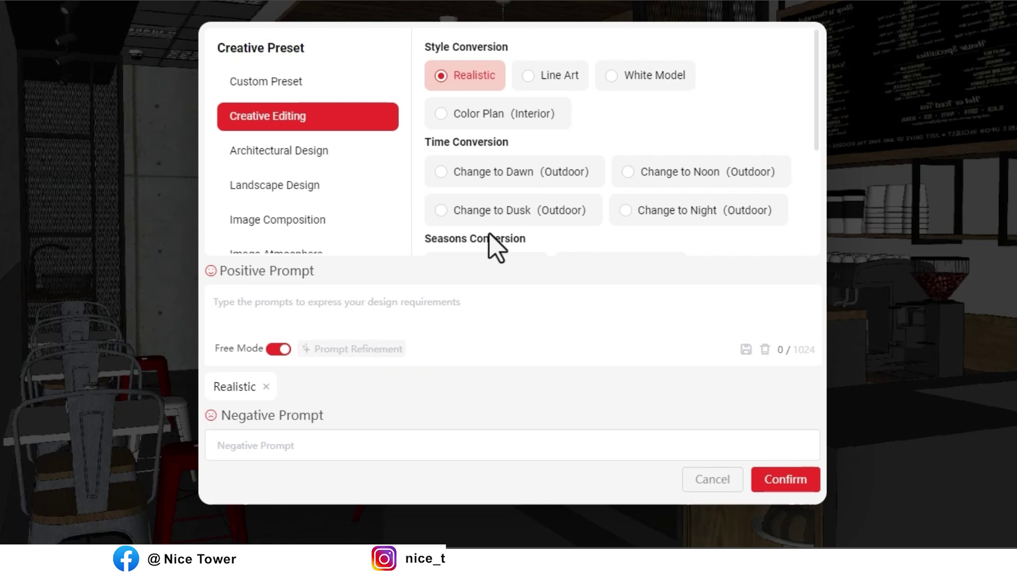
mouse_move(466, 80)
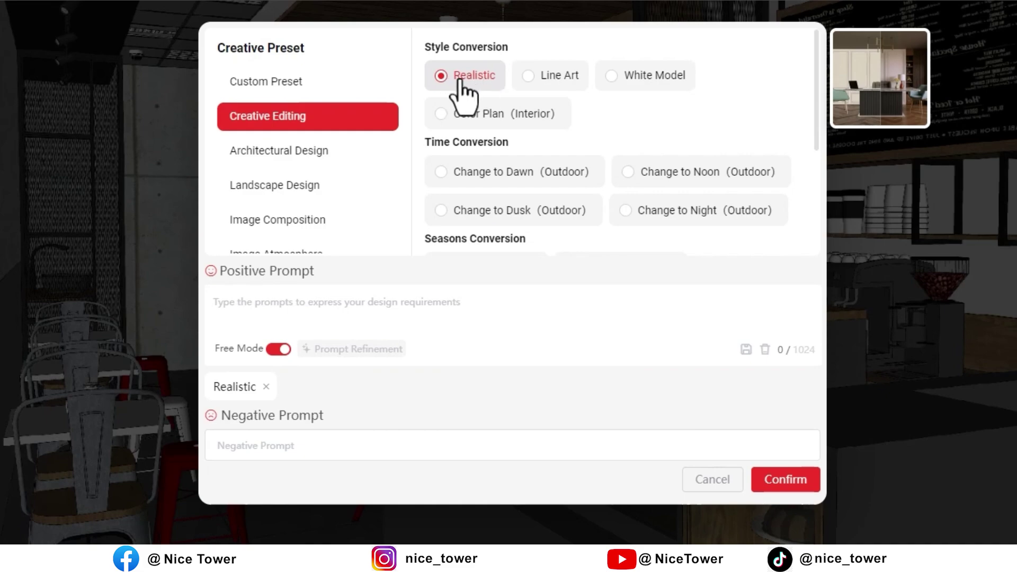
click(778, 481)
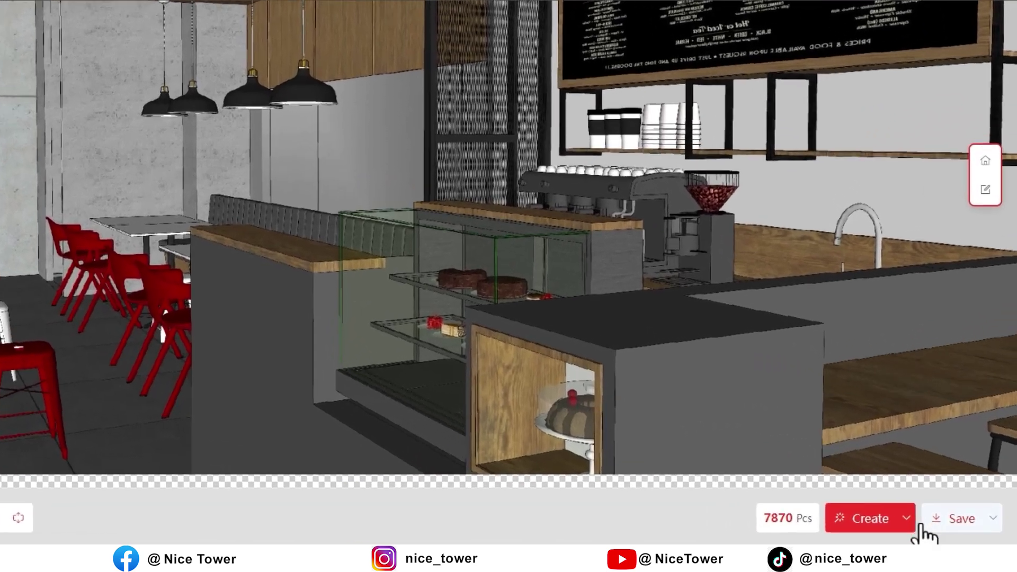
mouse_move(940, 531)
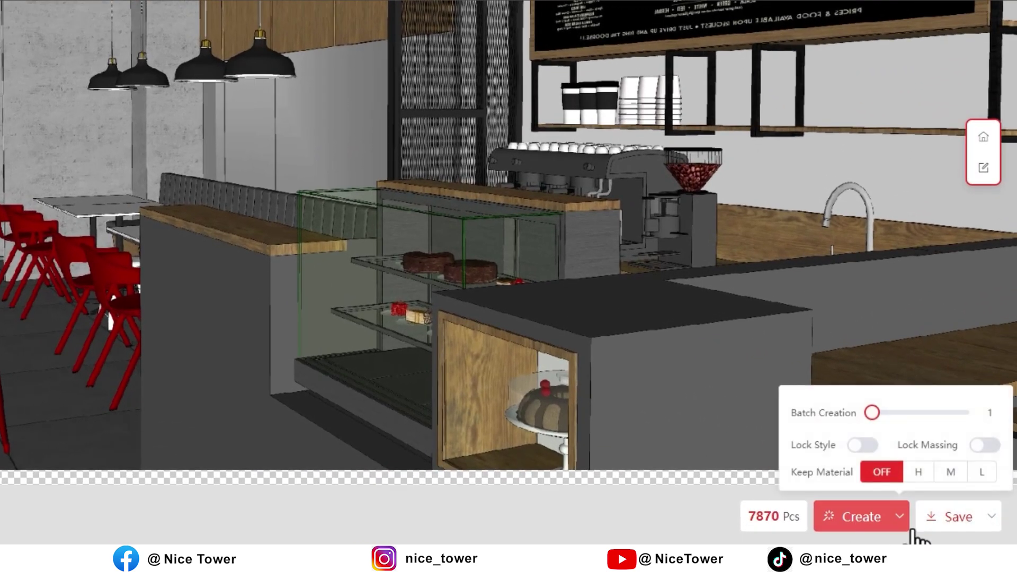
click(857, 518)
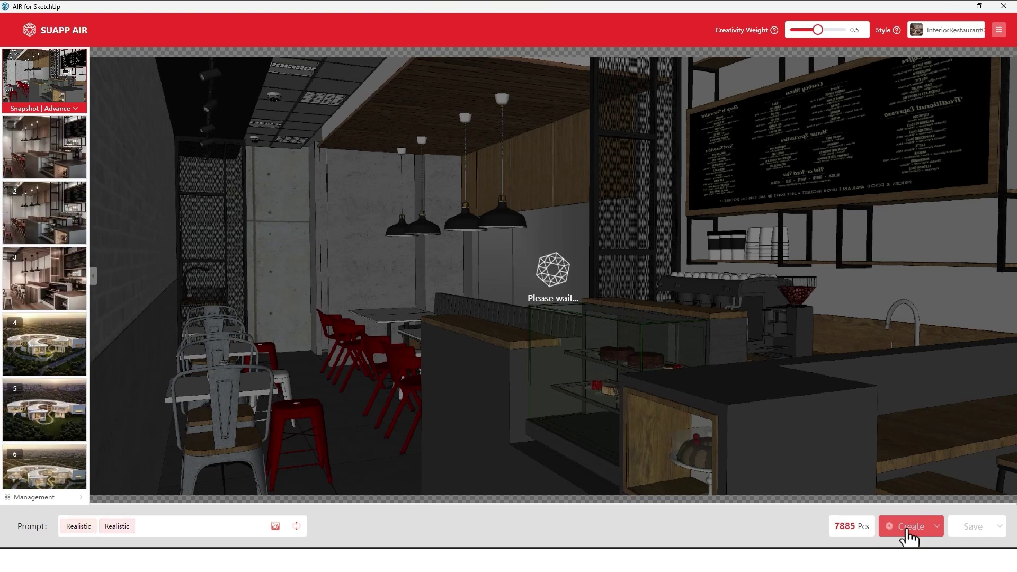
click(907, 530)
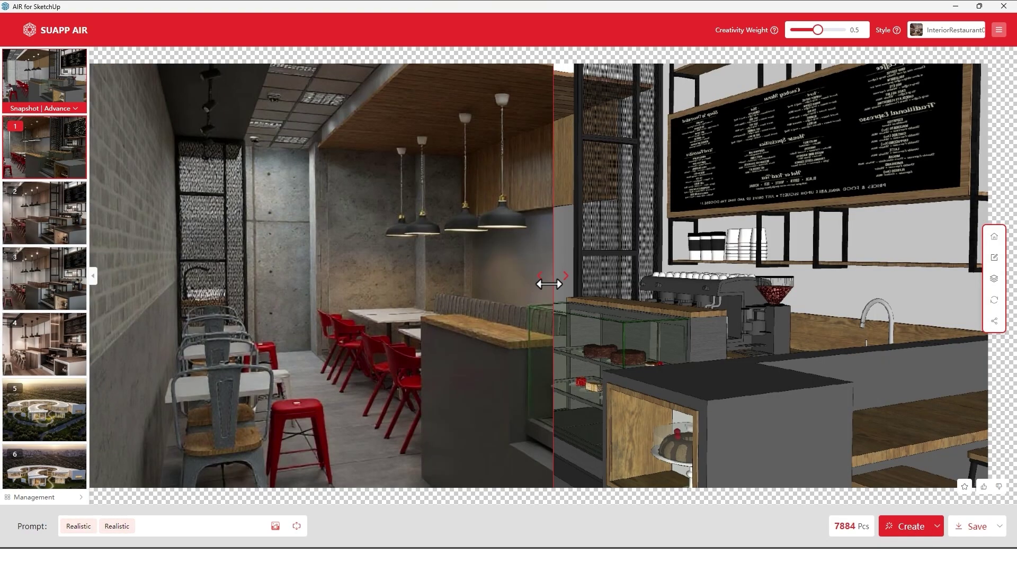
- Compare the Realistic Rendering result with the uploaded model image across the counter area
drag(549, 284, 559, 392)
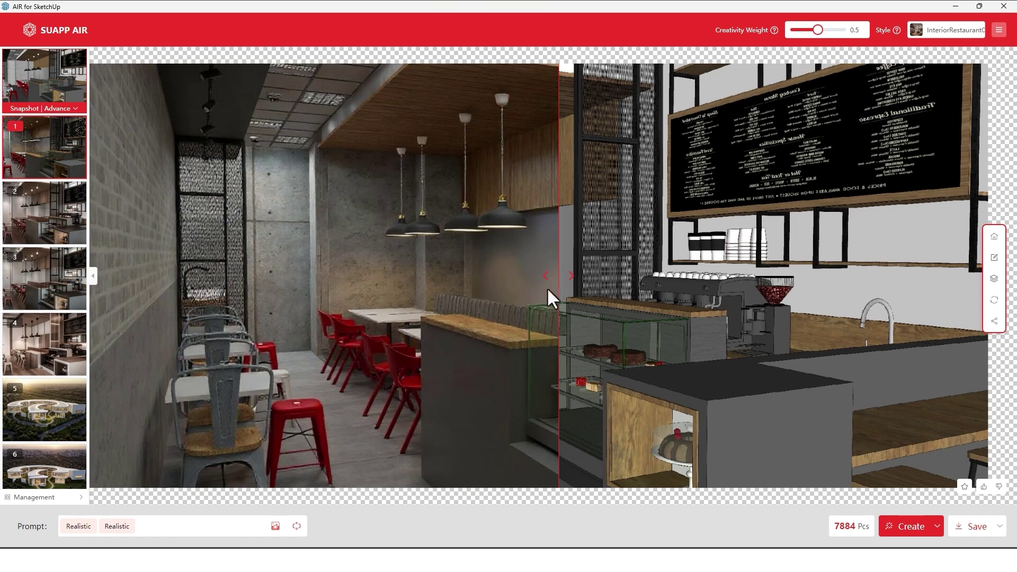
drag(561, 281, 632, 339)
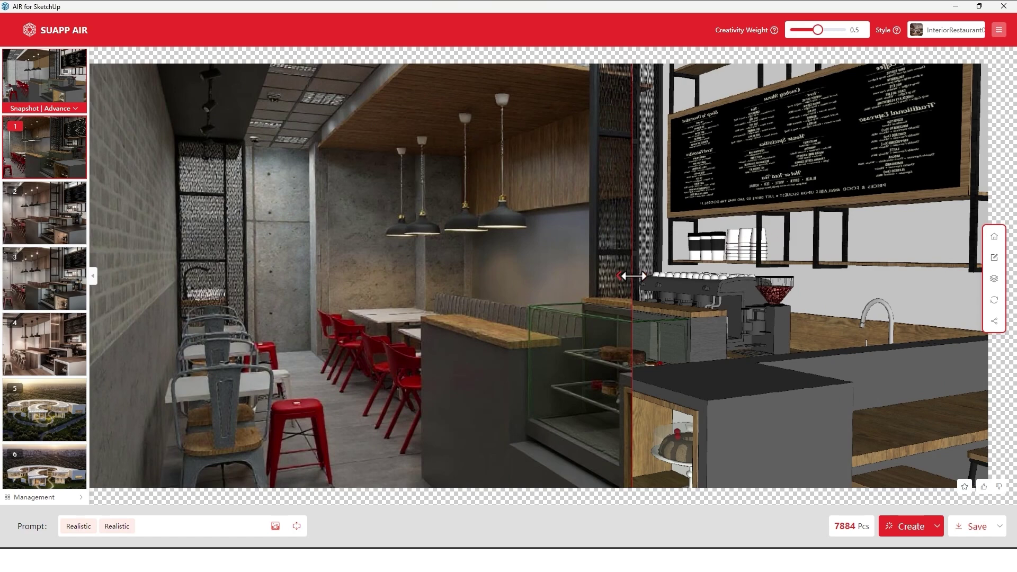
drag(621, 281, 683, 292)
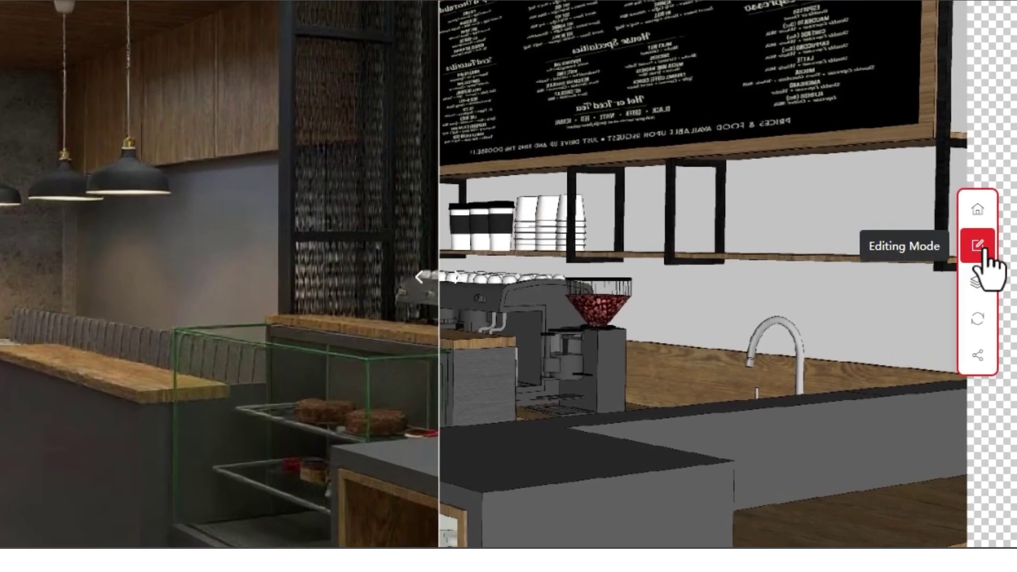
- Open the render in Editing Mode and enhance it using Image Enhancer with Zoom Factor 4X and Restore Level High
click(979, 246)
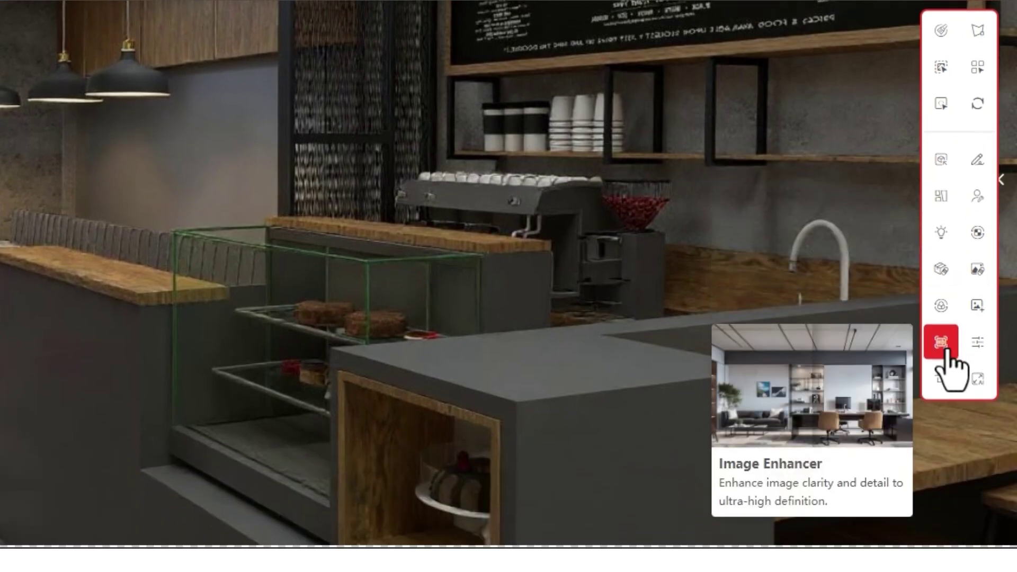
click(945, 349)
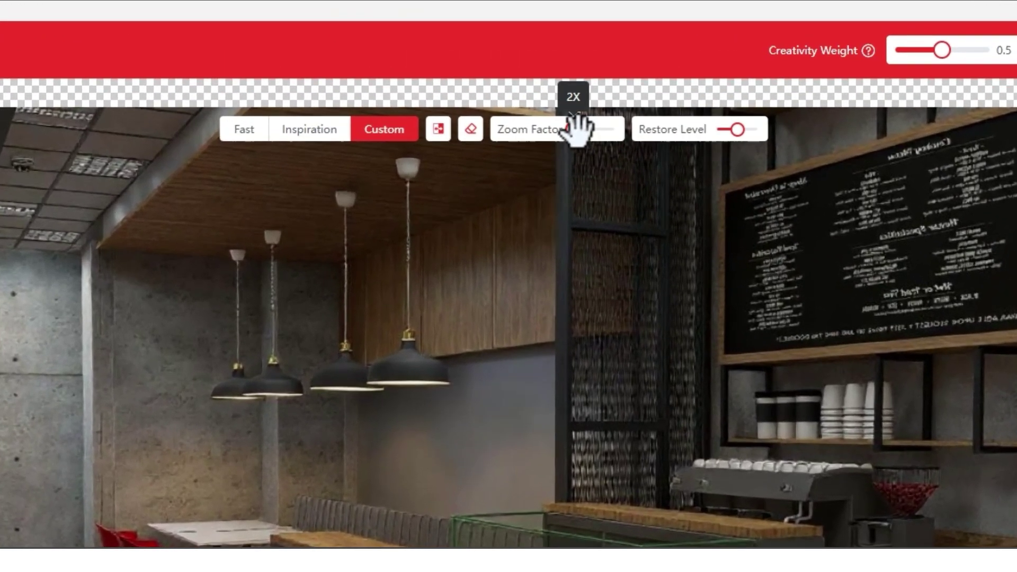
drag(575, 128, 627, 127)
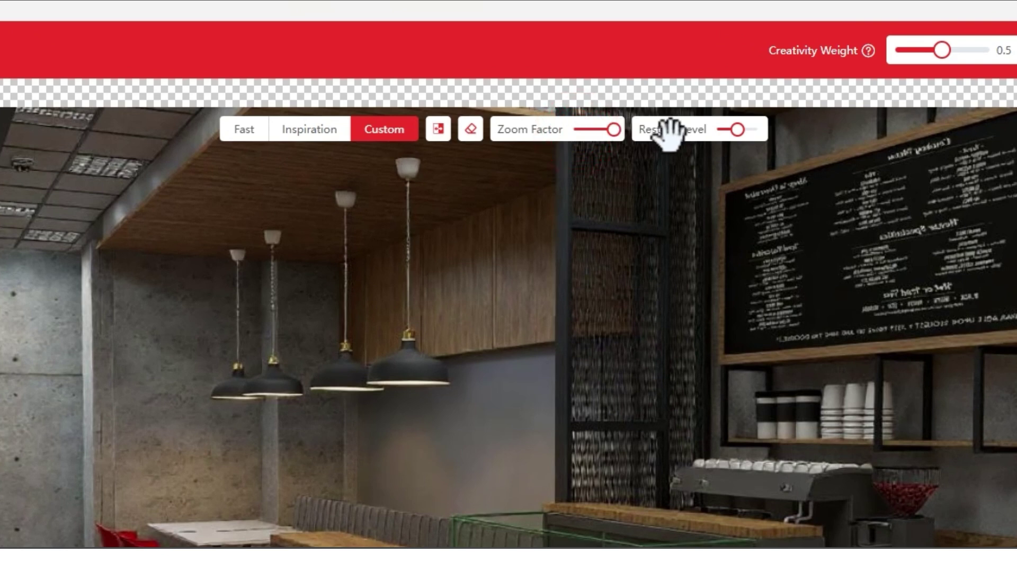
mouse_move(739, 131)
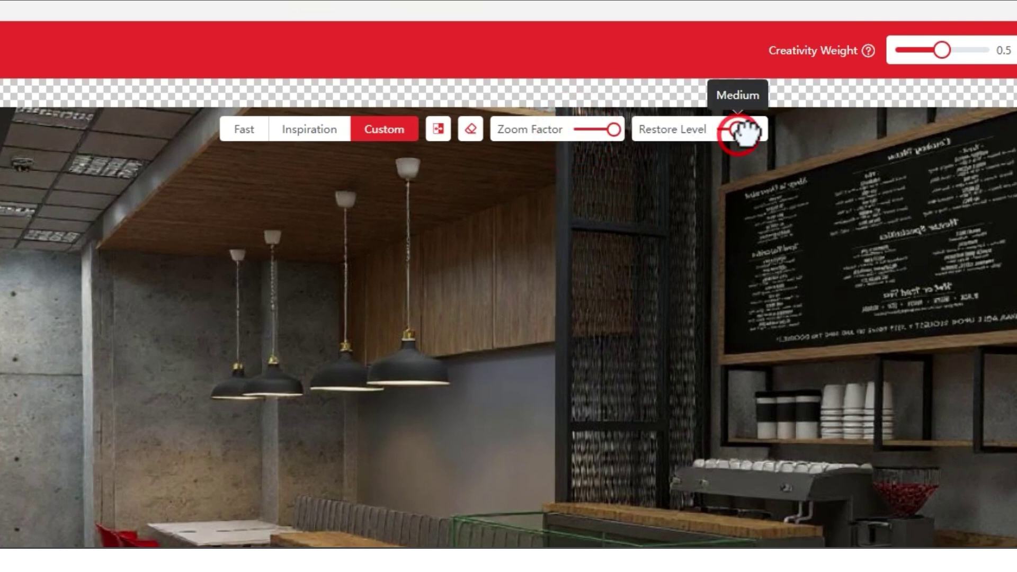
drag(738, 130, 761, 131)
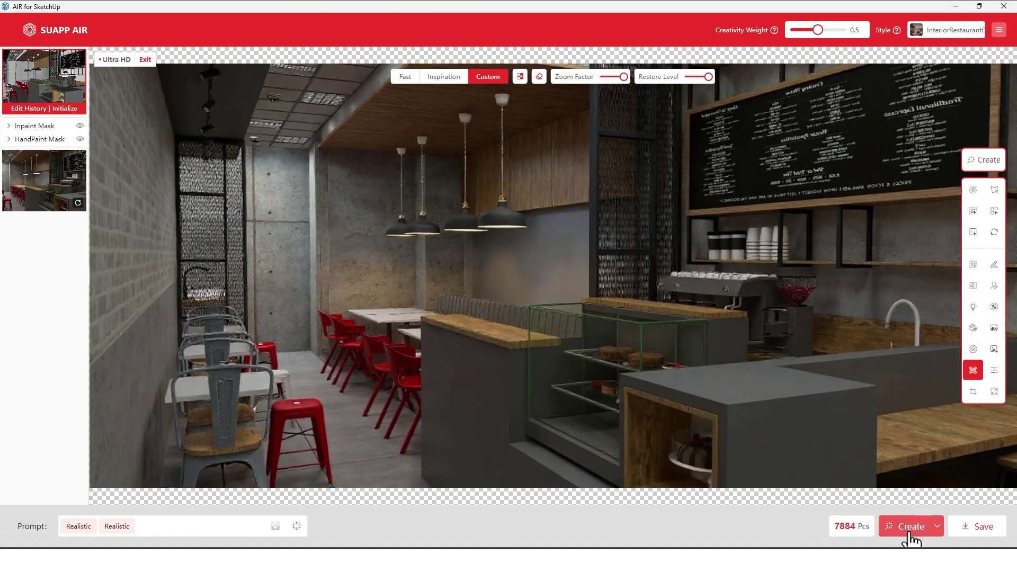
click(910, 530)
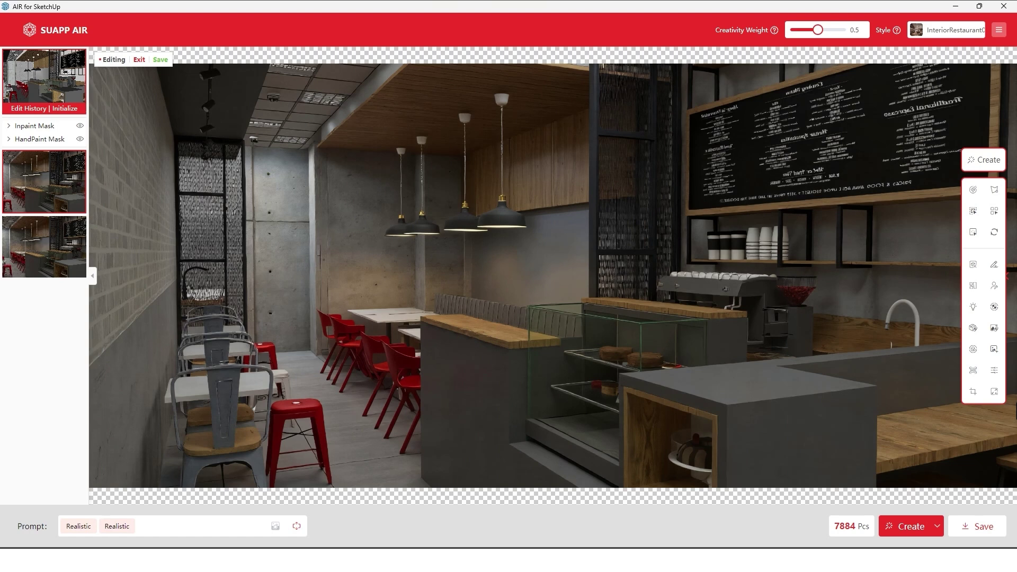
- Run Image Enhancer again on the enhanced result with Zoom Factor 4X and Restore Level High
click(976, 371)
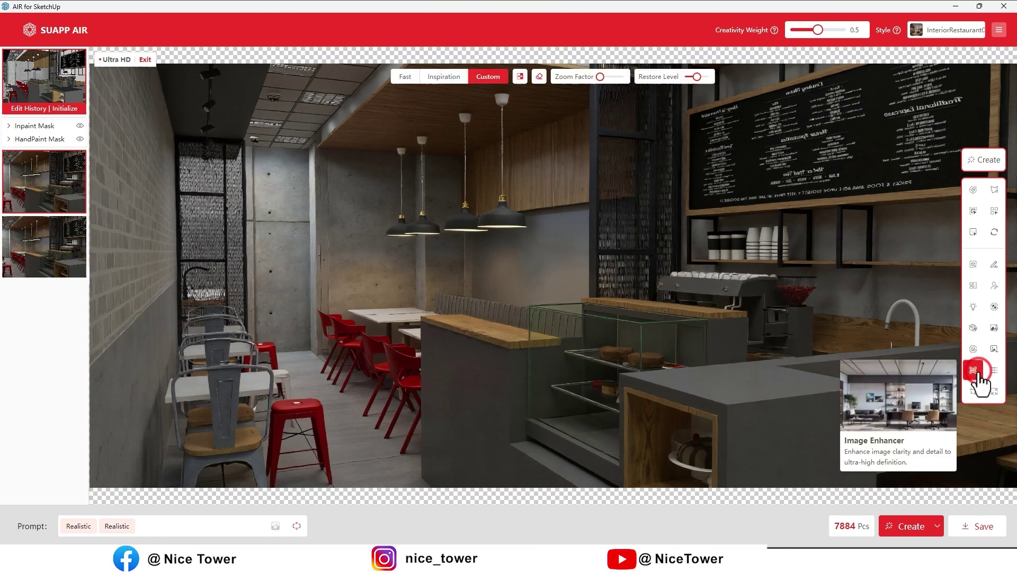
drag(601, 76, 624, 77)
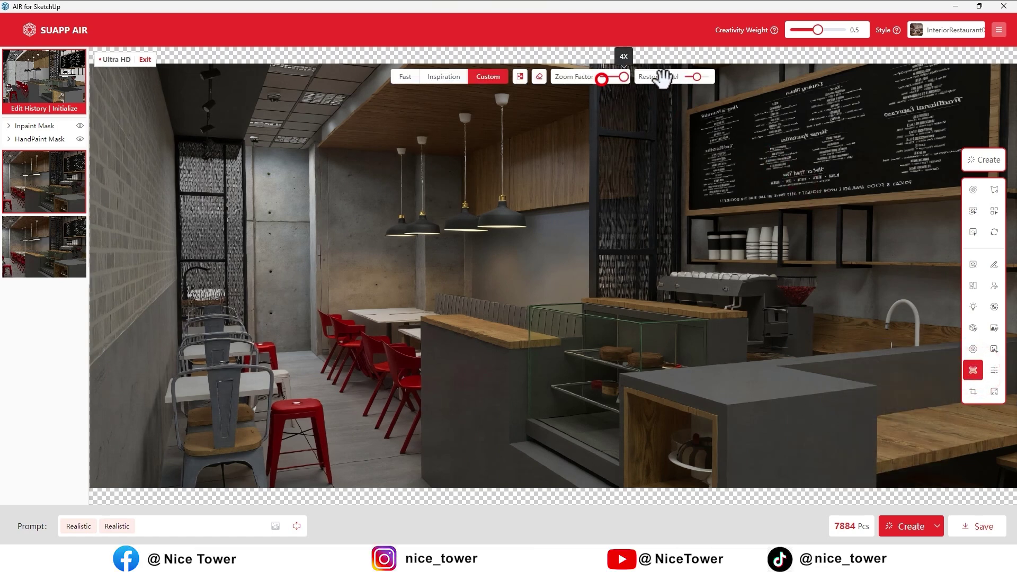
drag(697, 77, 709, 76)
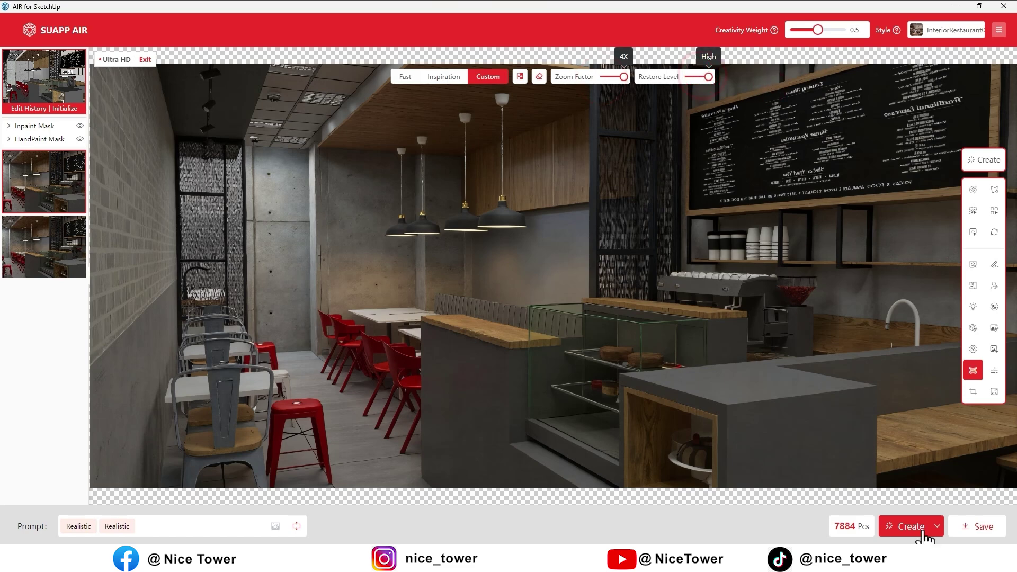
click(908, 523)
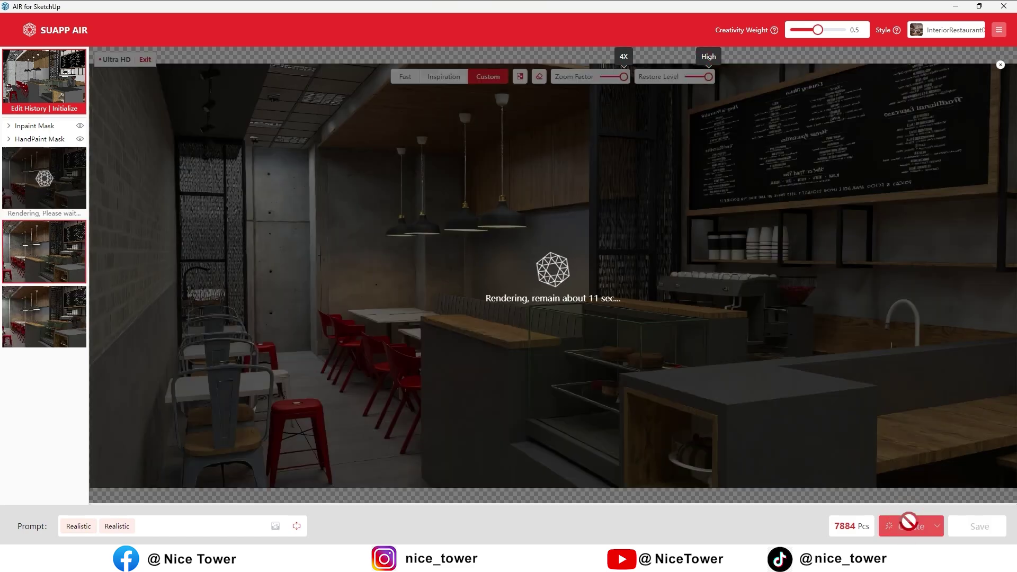
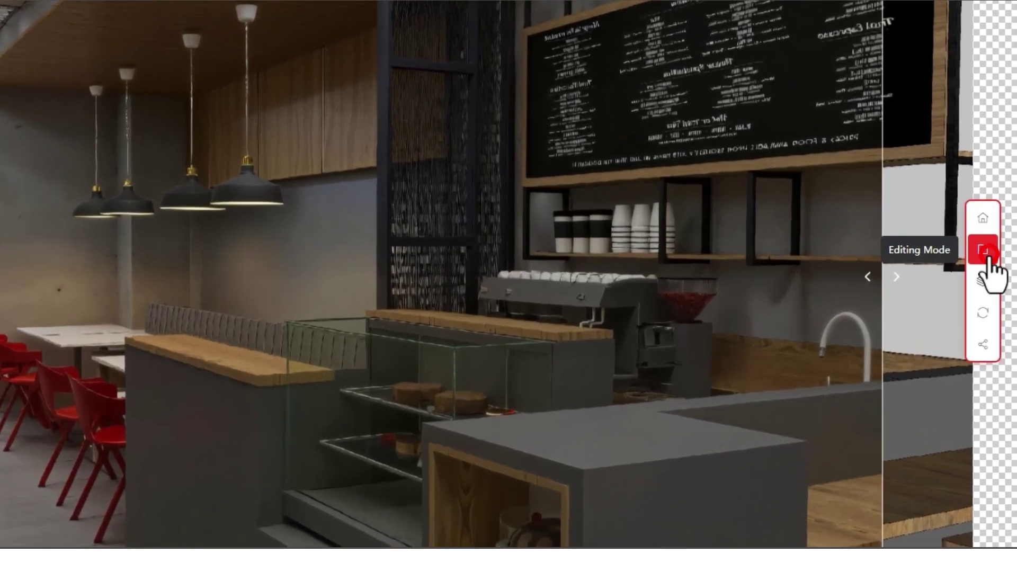
- Start Color Adjustment on the enhanced render in Editing Mode and move its settings over the menu board area
click(984, 250)
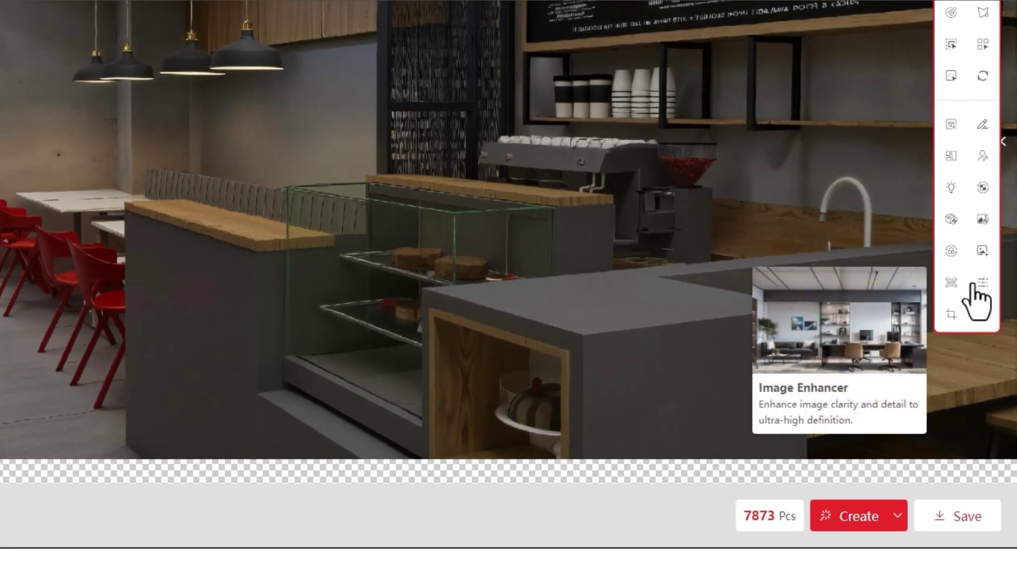
click(983, 285)
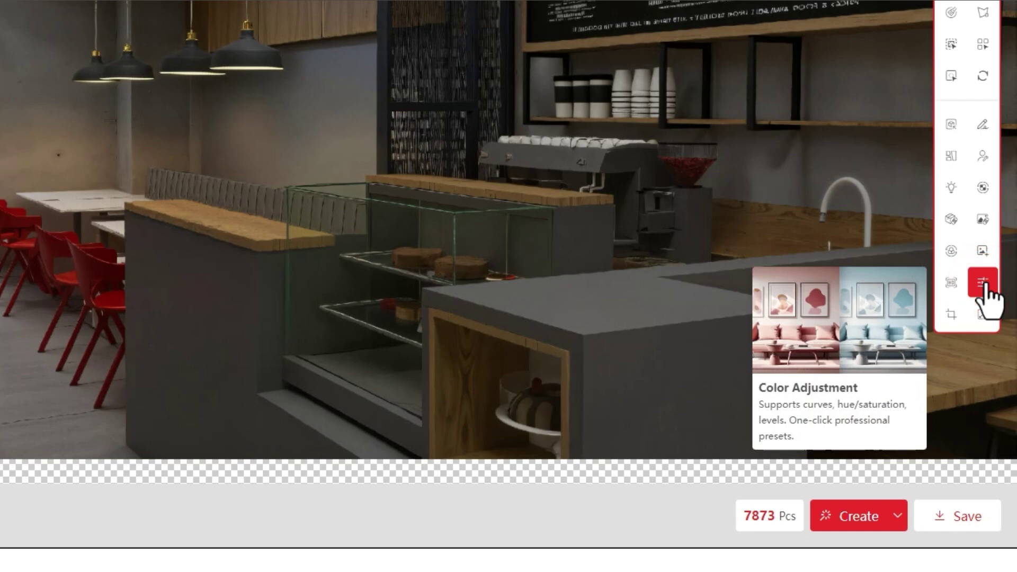
click(983, 286)
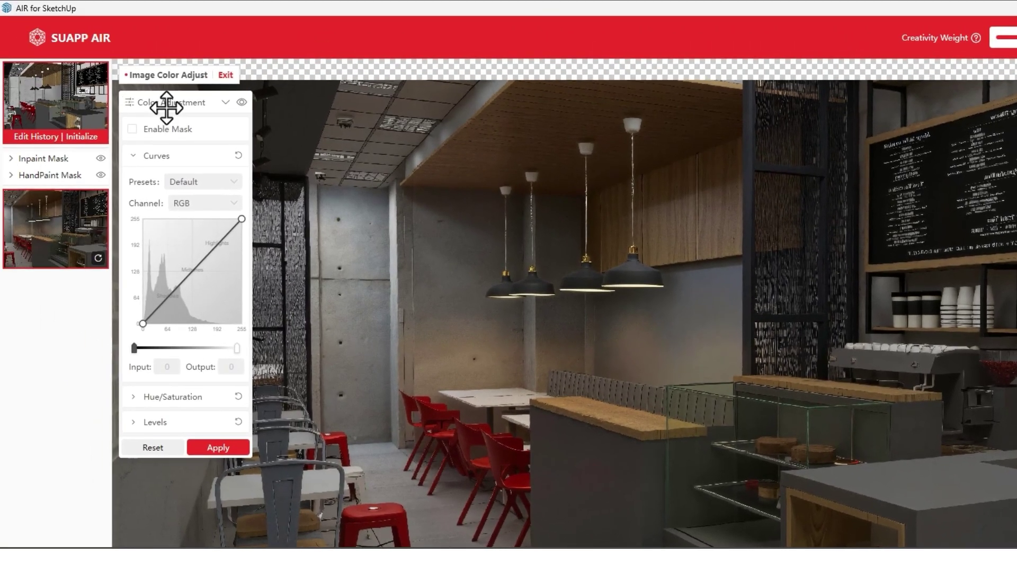
drag(165, 106, 498, 101)
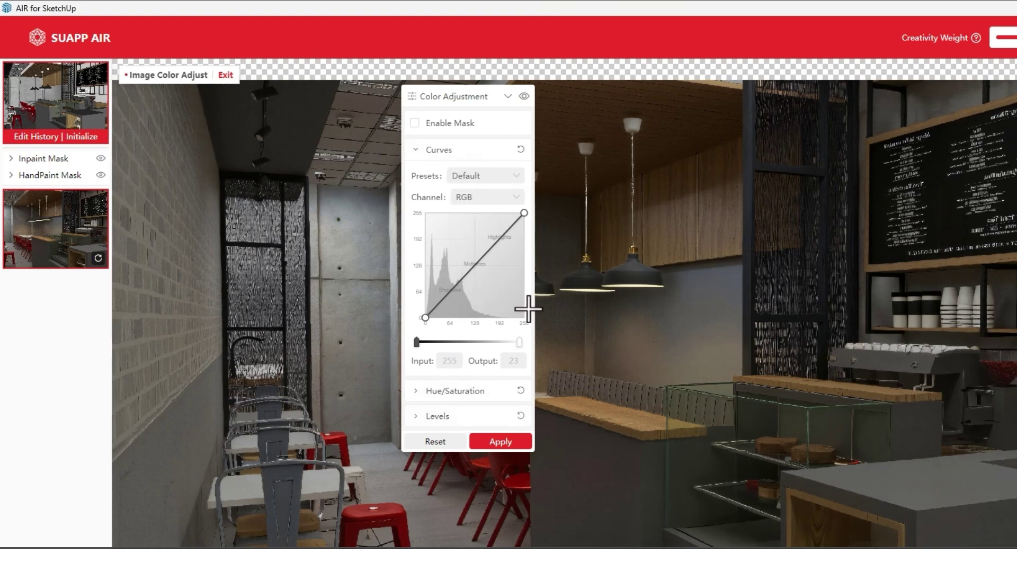
drag(456, 96, 885, 88)
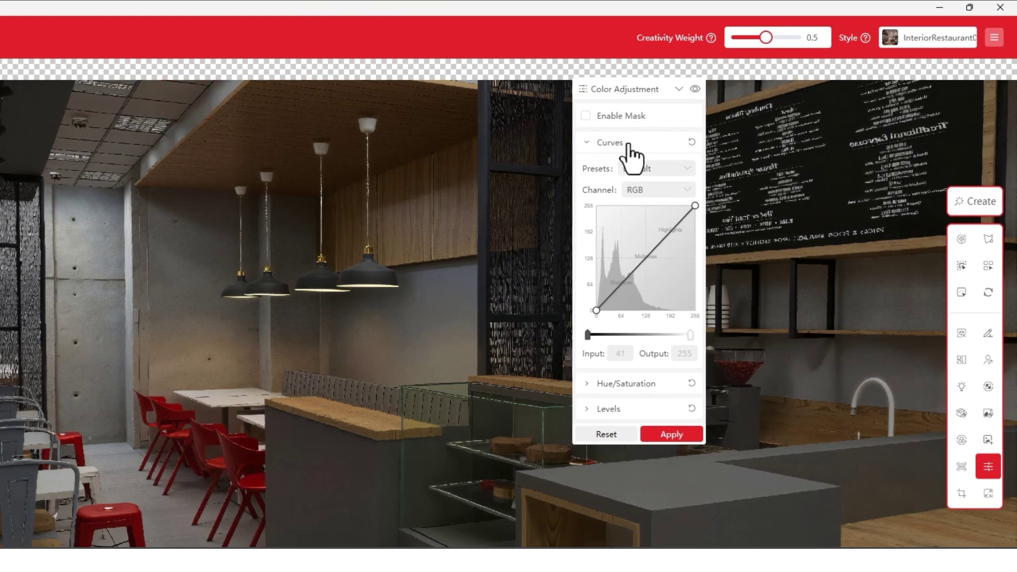
- Try the Landscape curves preset, switch to Night Scene, and compare the image with and without the adjustment
click(641, 169)
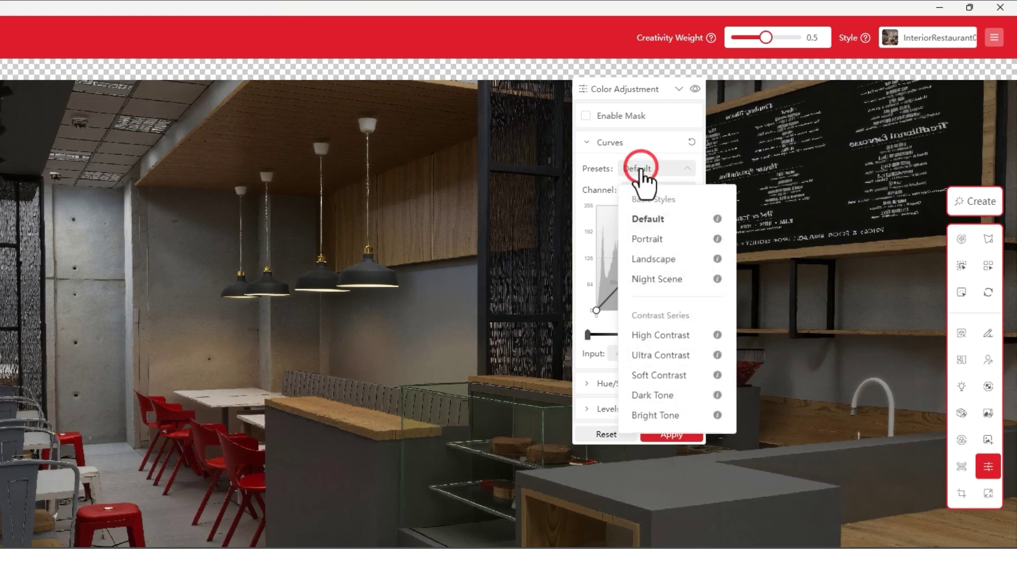
click(653, 259)
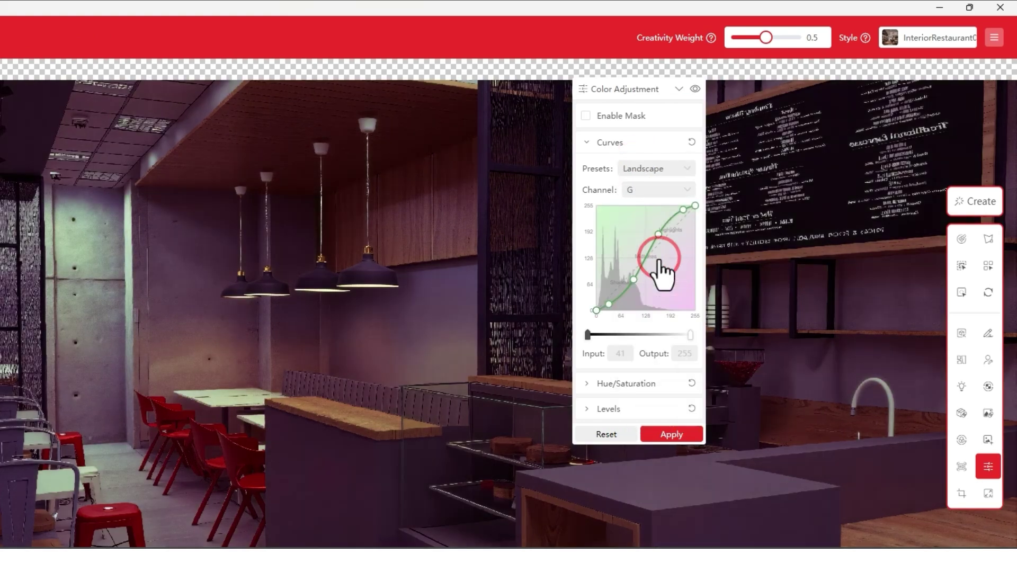
click(657, 168)
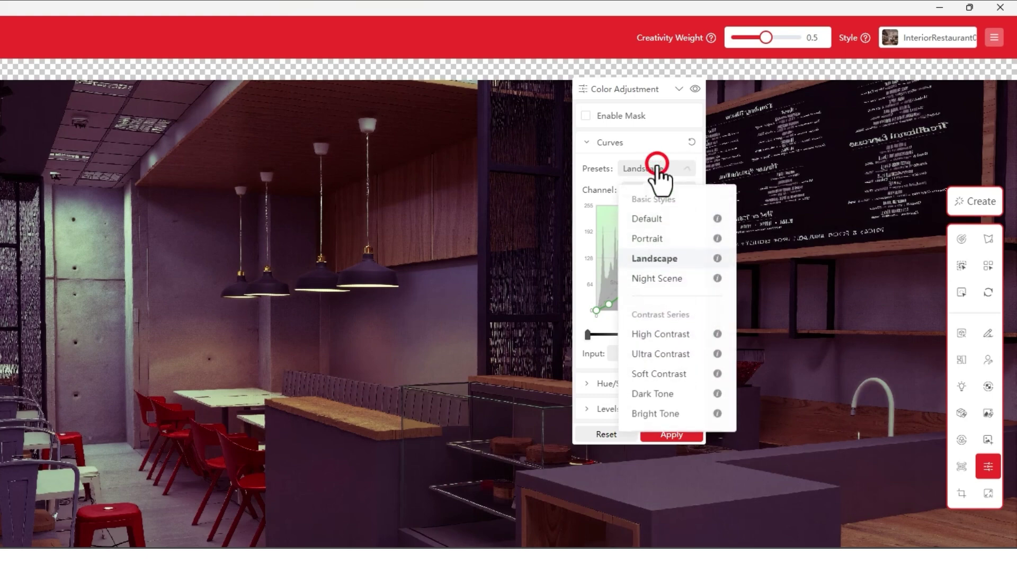
click(657, 279)
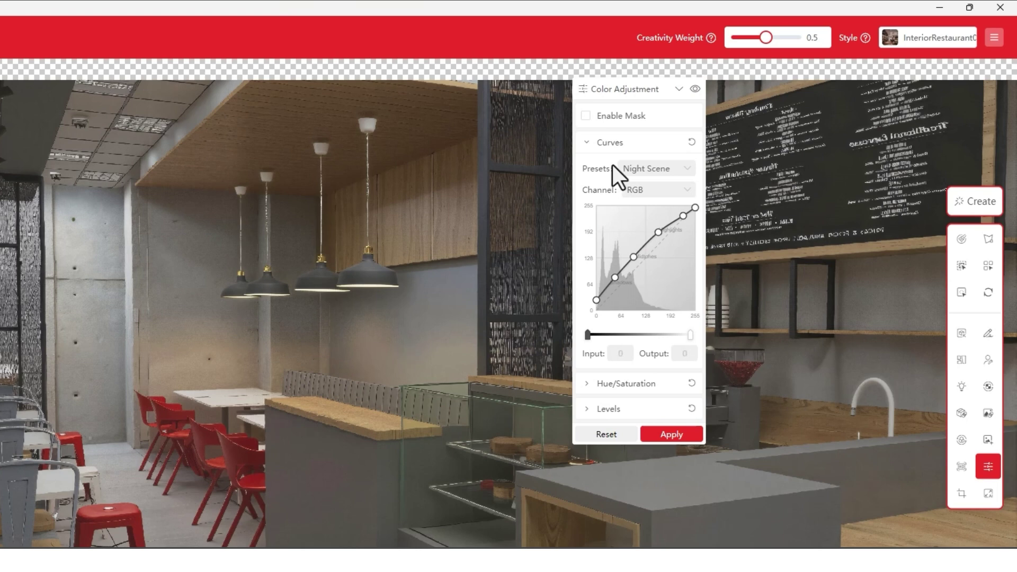
click(695, 89)
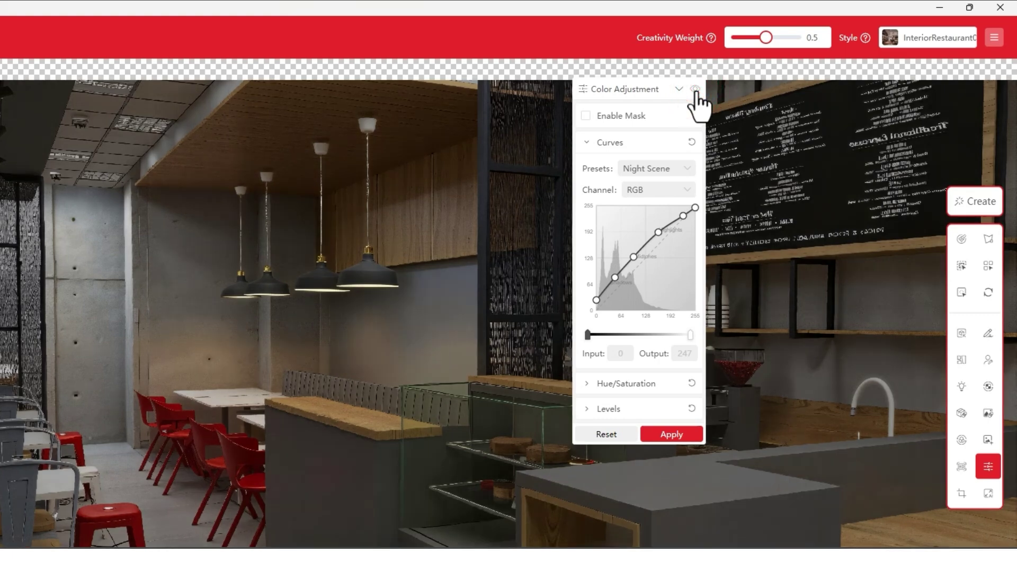
click(695, 89)
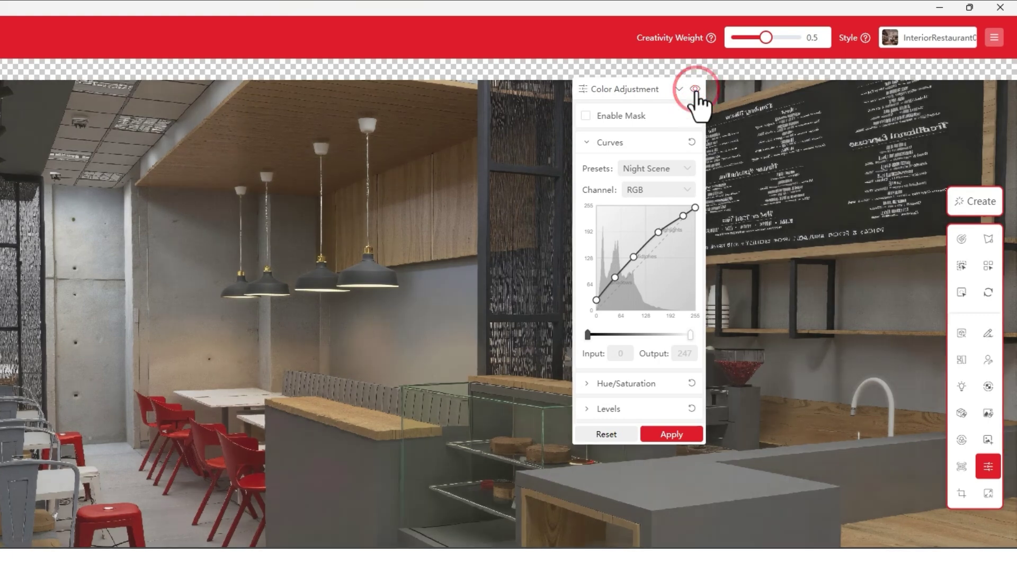
- Raise the RGB curve's black input point slightly and compare the image with and without the adjustment
click(694, 89)
mouse_move(587, 335)
mouse_down()
mouse_move(617, 336)
mouse_move(594, 335)
mouse_up()
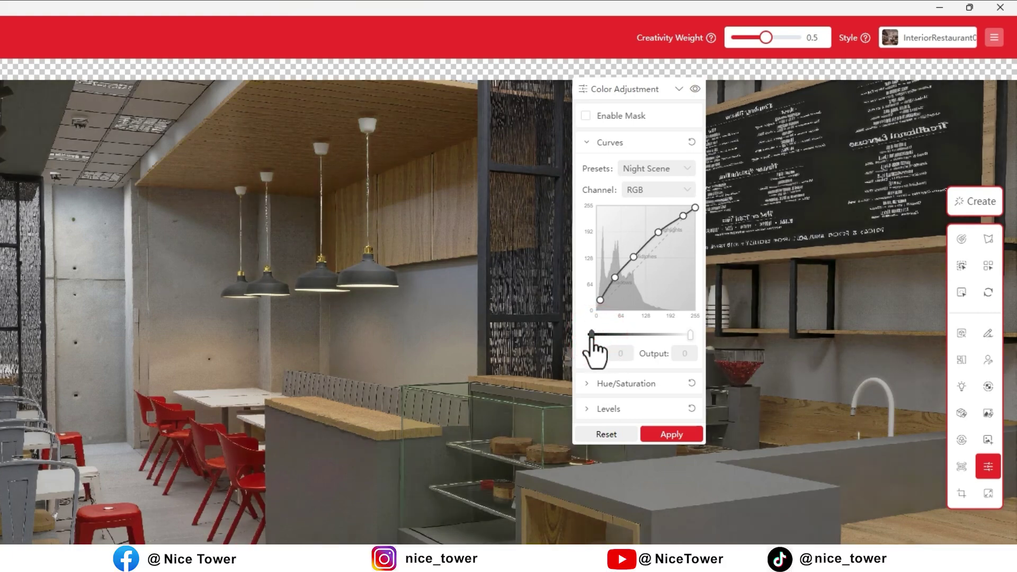
click(695, 89)
click(695, 89)
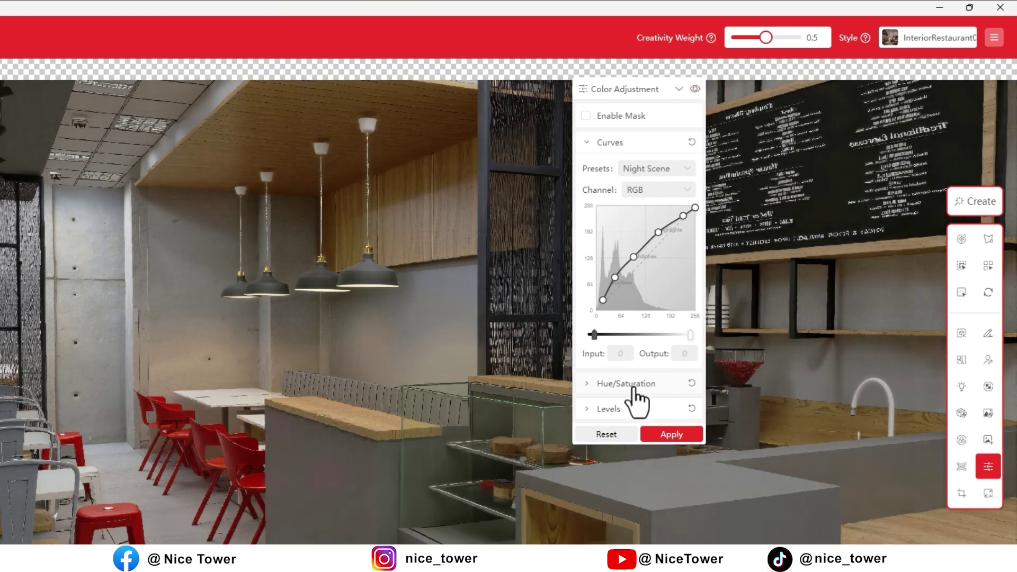
- Try overall saturation values of -19, 53, 100 and 22 on the image, and return Saturation to 0
click(601, 385)
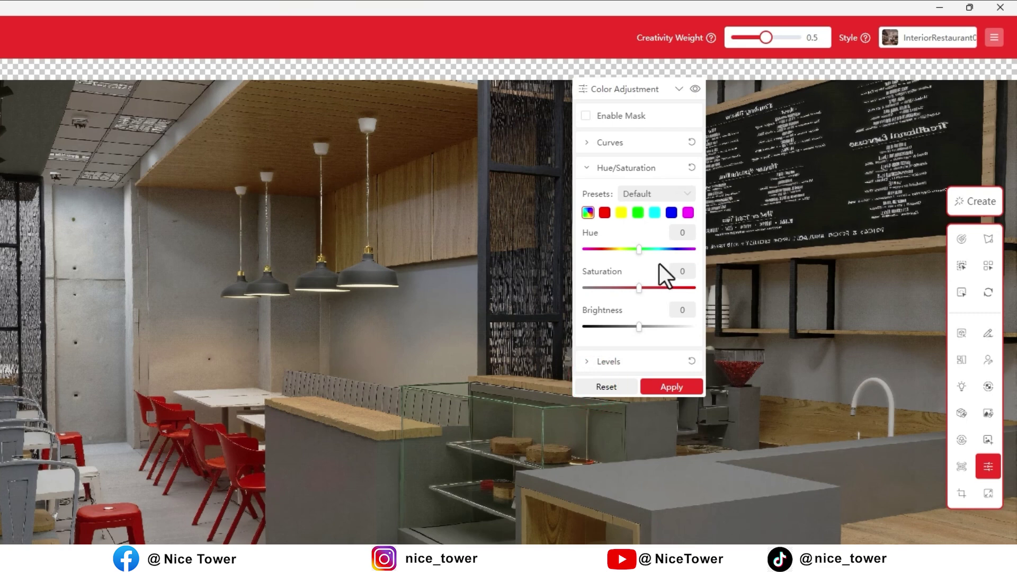
click(629, 288)
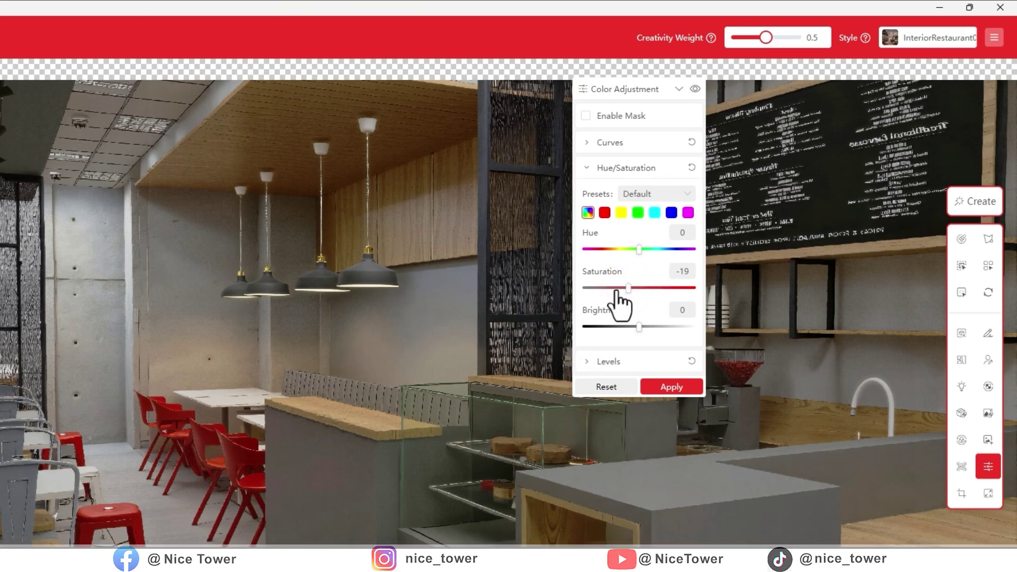
click(606, 288)
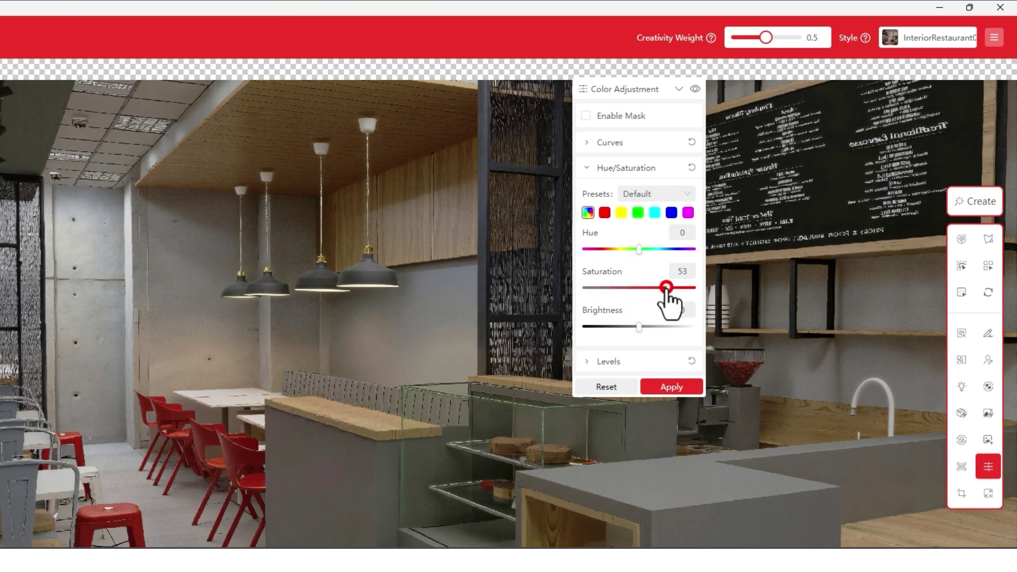
click(695, 89)
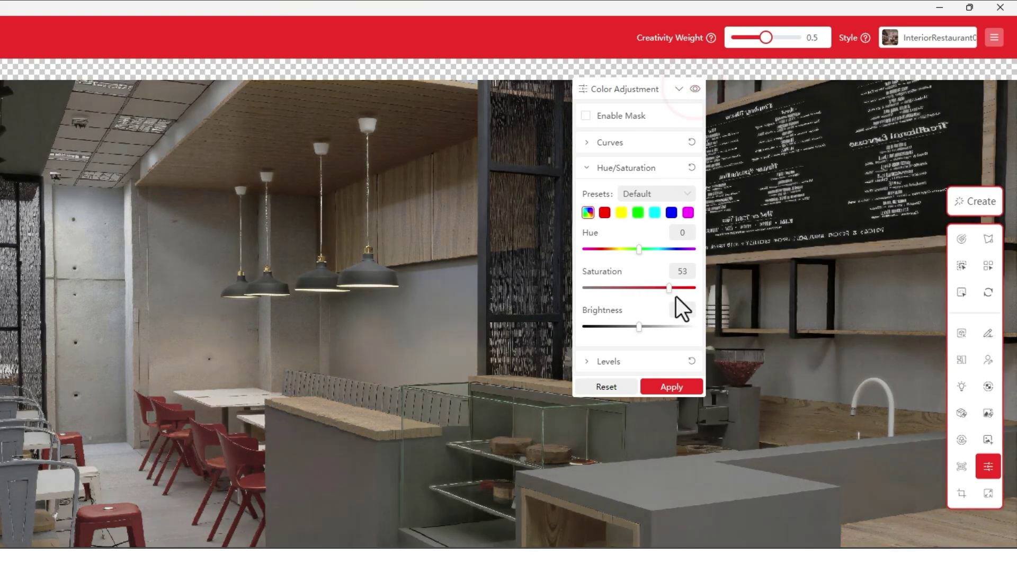
drag(690, 287, 697, 290)
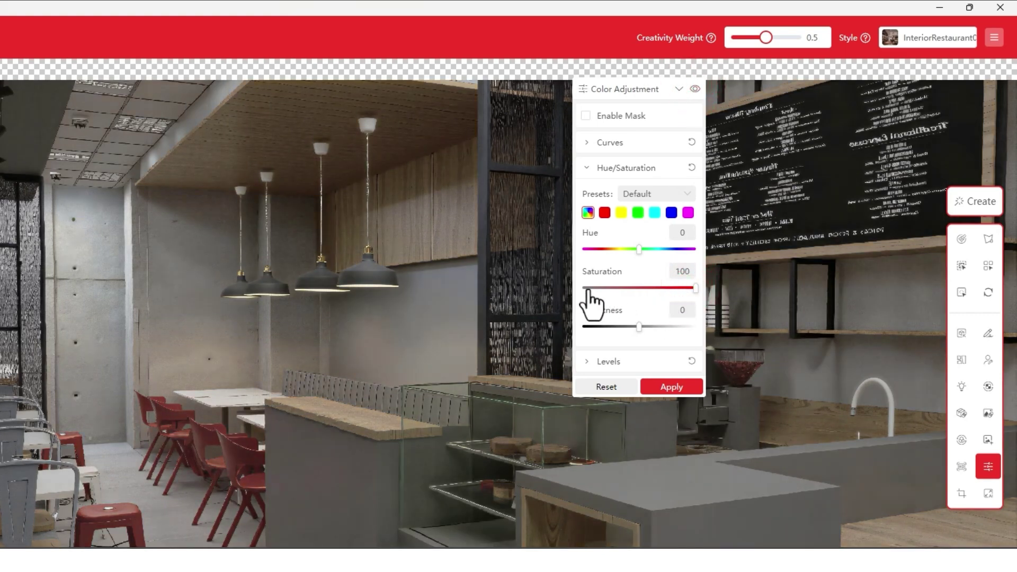
click(651, 288)
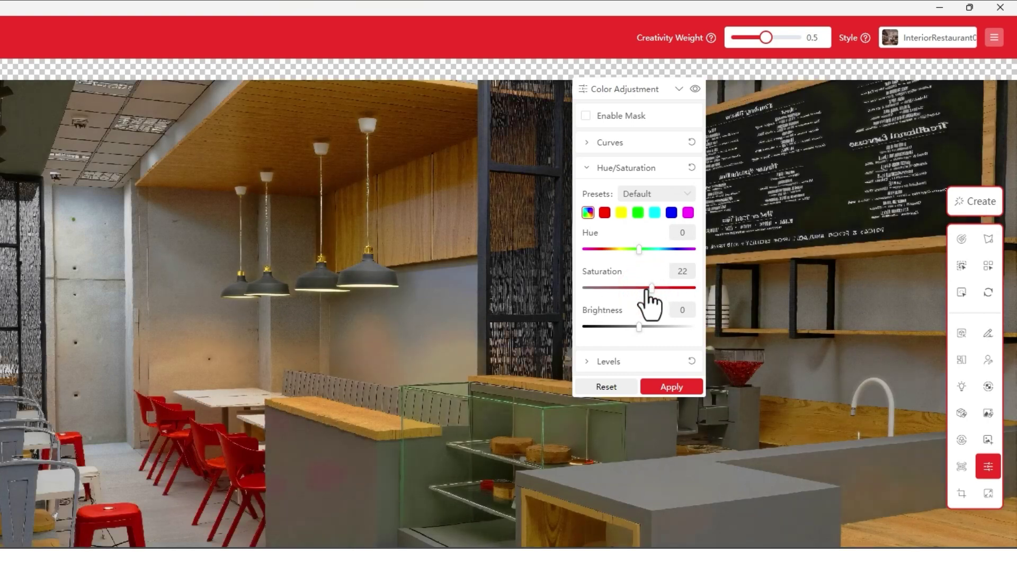
click(684, 270)
- Try lowering the image's Brightness to -25 and return it to 0
click(627, 326)
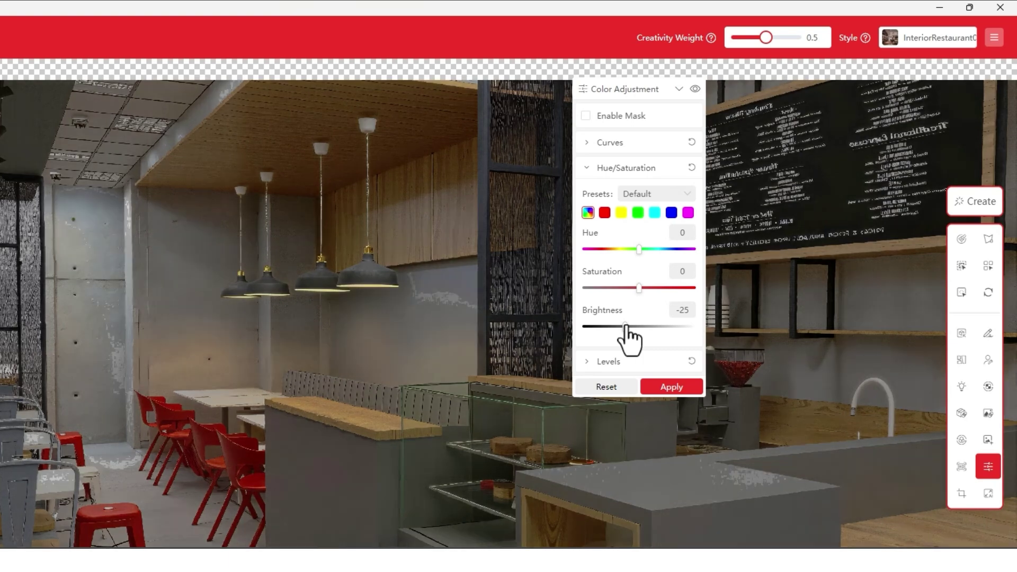
double_click(687, 311)
text(0)
click(649, 347)
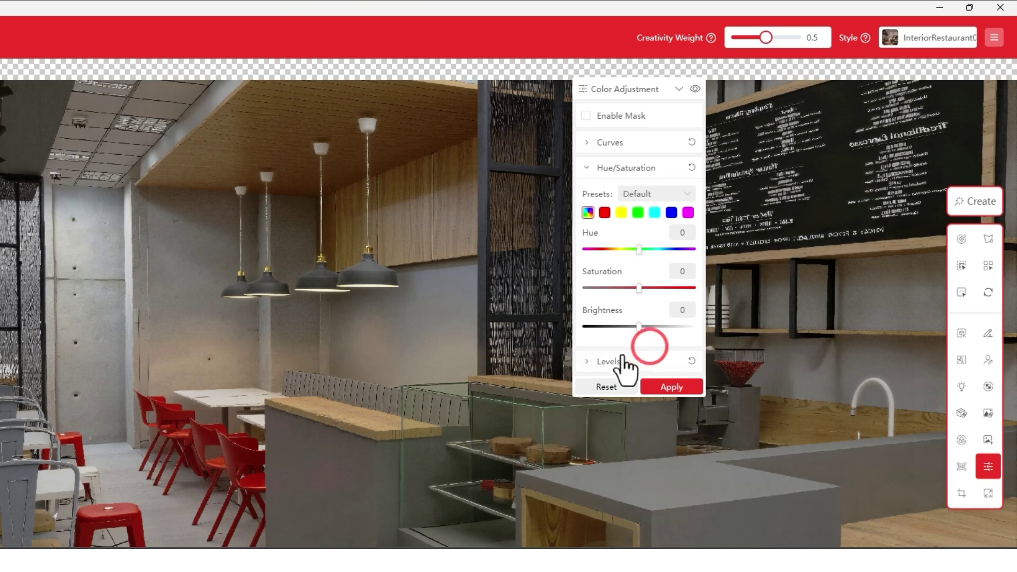
- Set the Levels midtone input to 0.92 on the RGB channel and preview the color adjustment
click(608, 362)
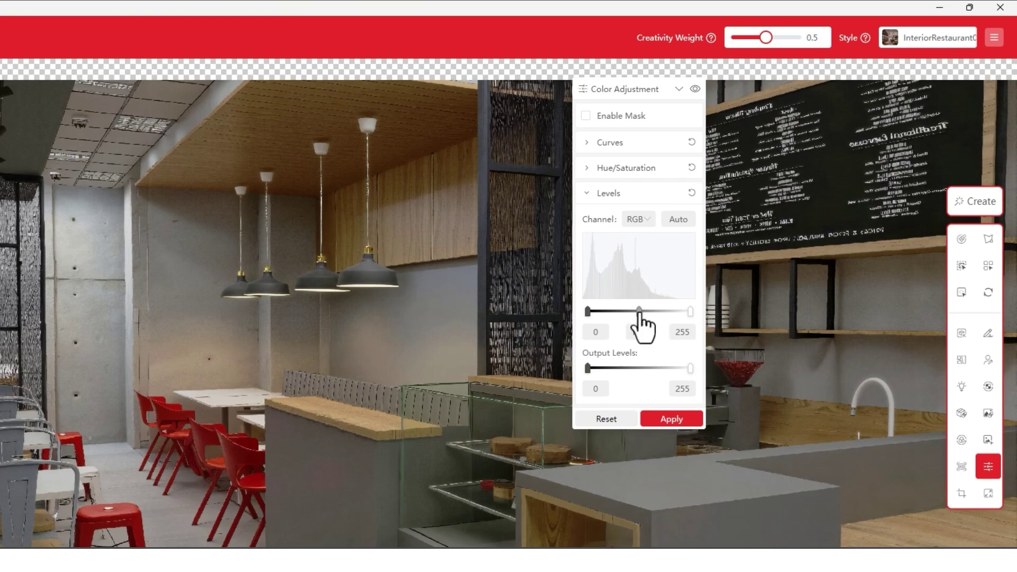
drag(639, 312, 630, 314)
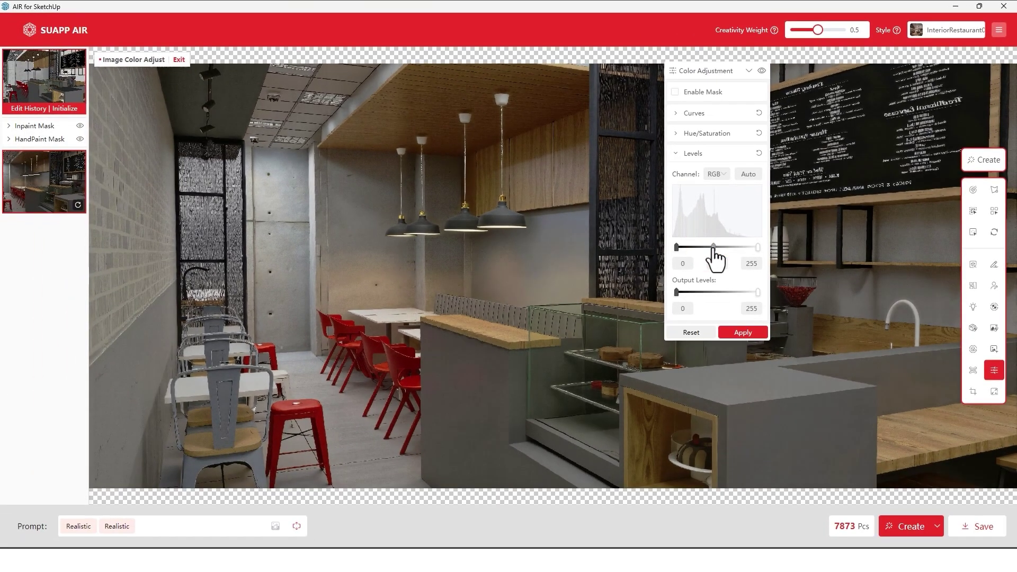
click(761, 70)
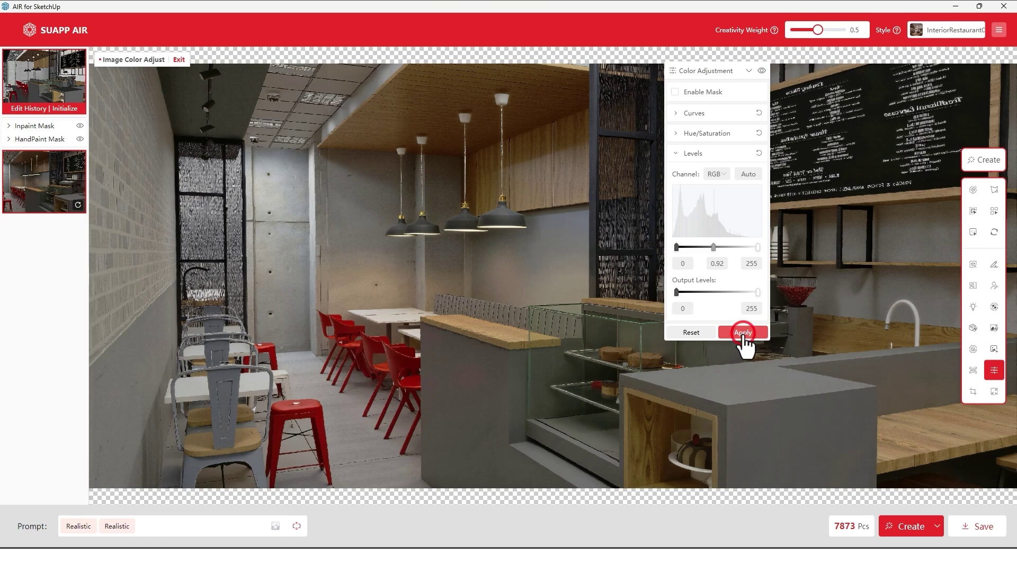
- Apply the color adjustment to the restaurant render and save the edited image
click(743, 334)
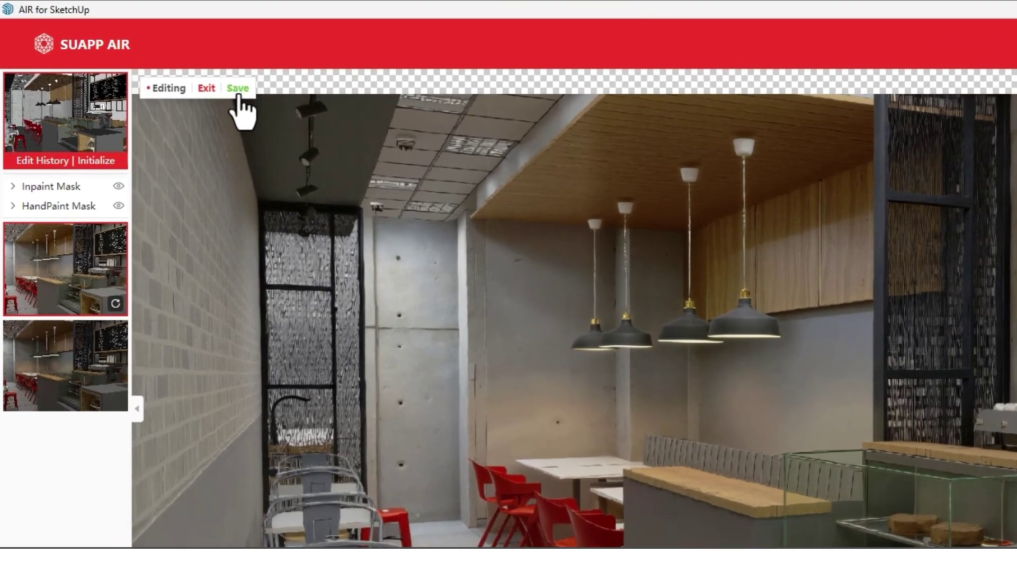
click(238, 90)
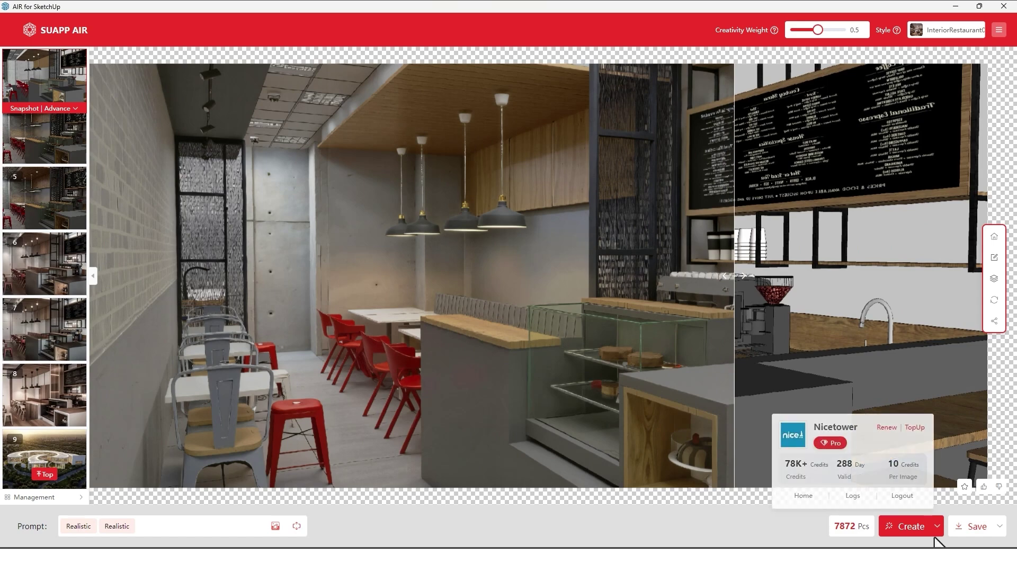
- Export the finished restaurant render as a PNG image in UHD mode
mouse_move(999, 534)
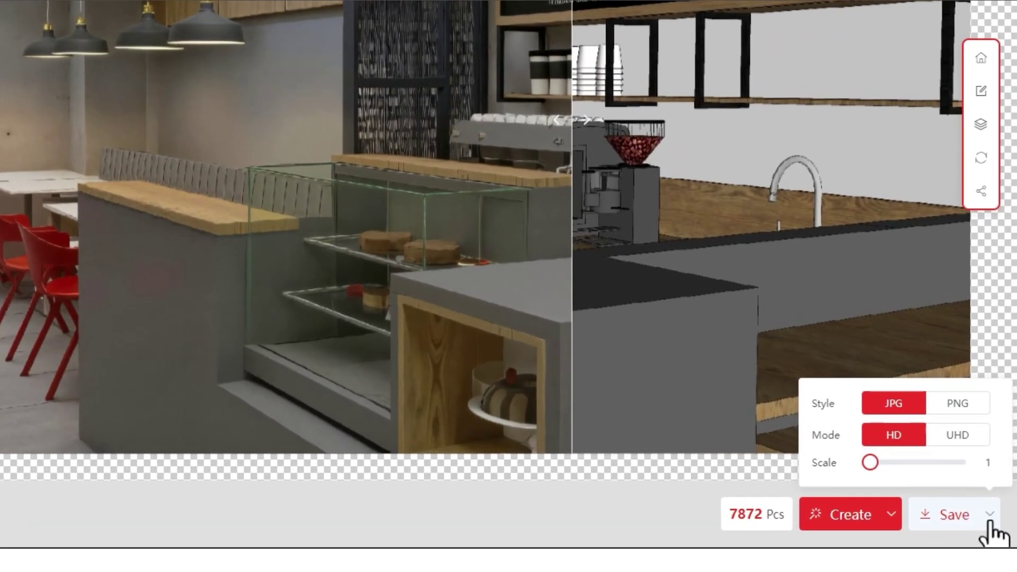
click(958, 405)
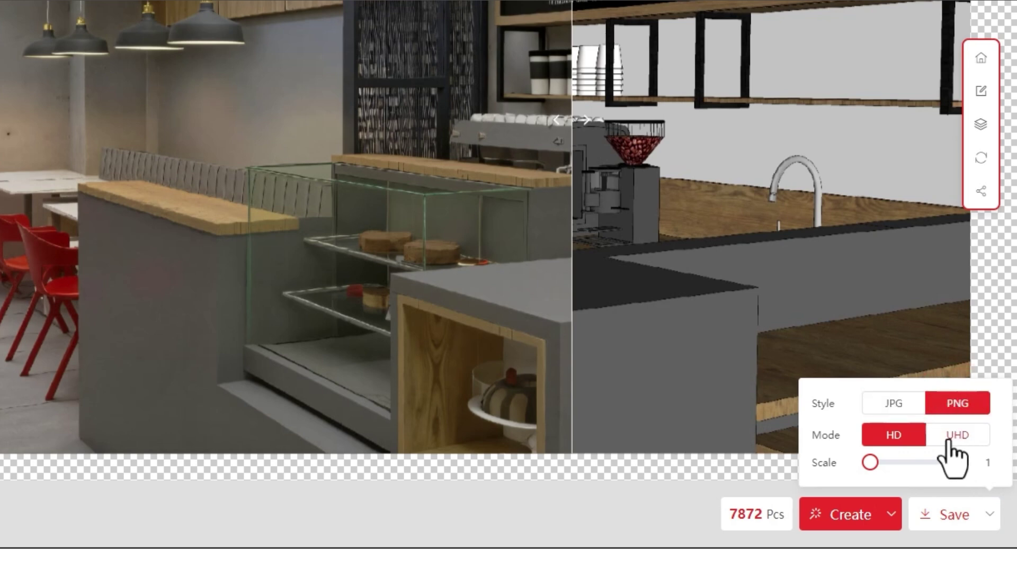
click(957, 435)
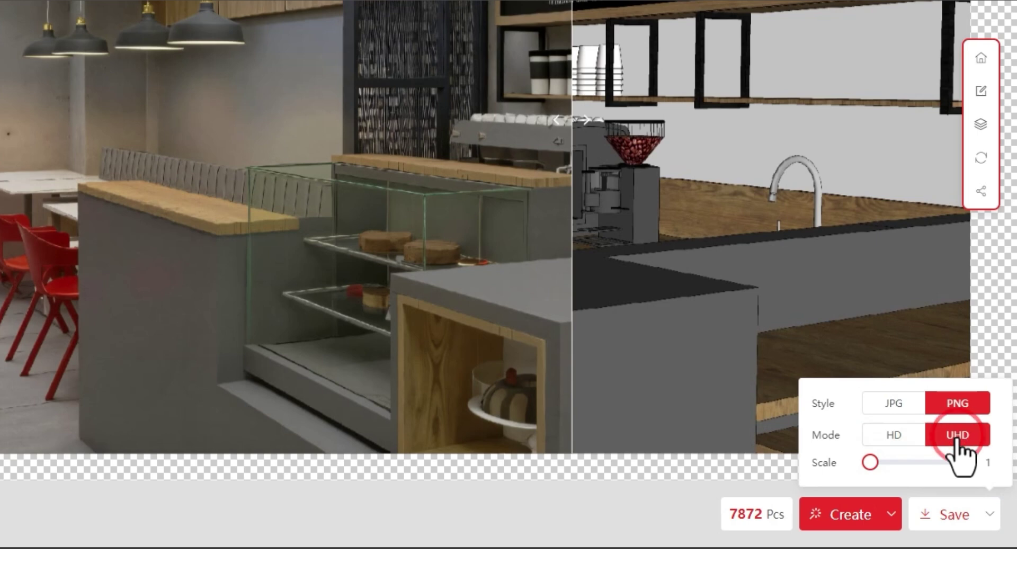
click(933, 515)
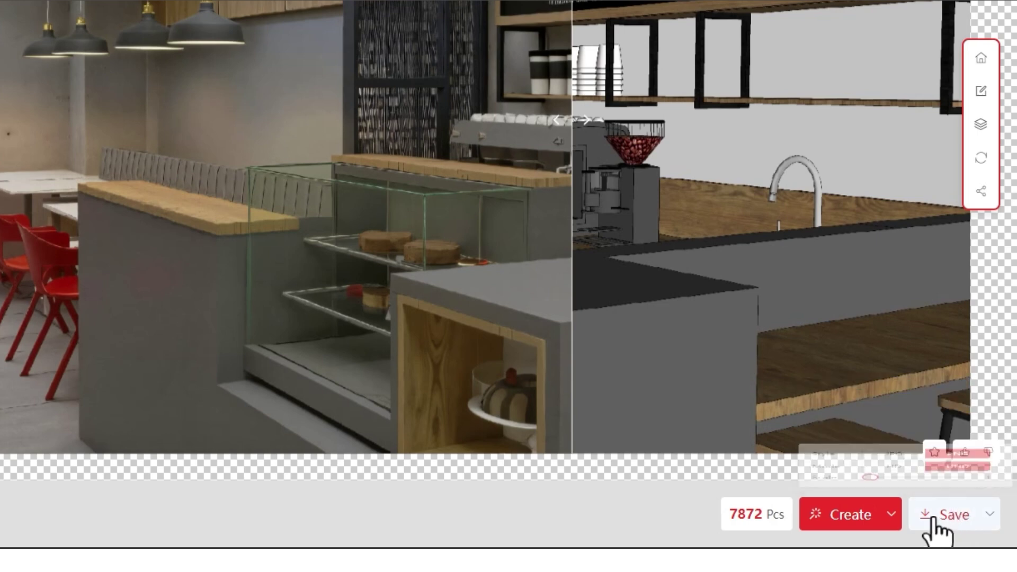